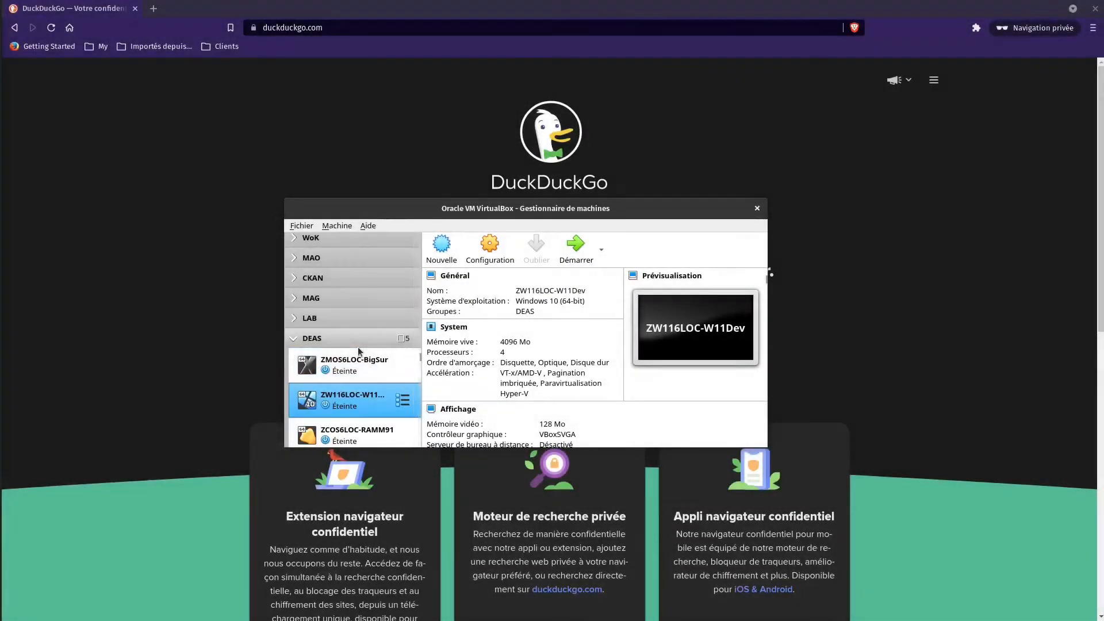
Review the general and system settings of the ZW116LOC-W11Dev virtual machine, then close them without changes.
click(489, 246)
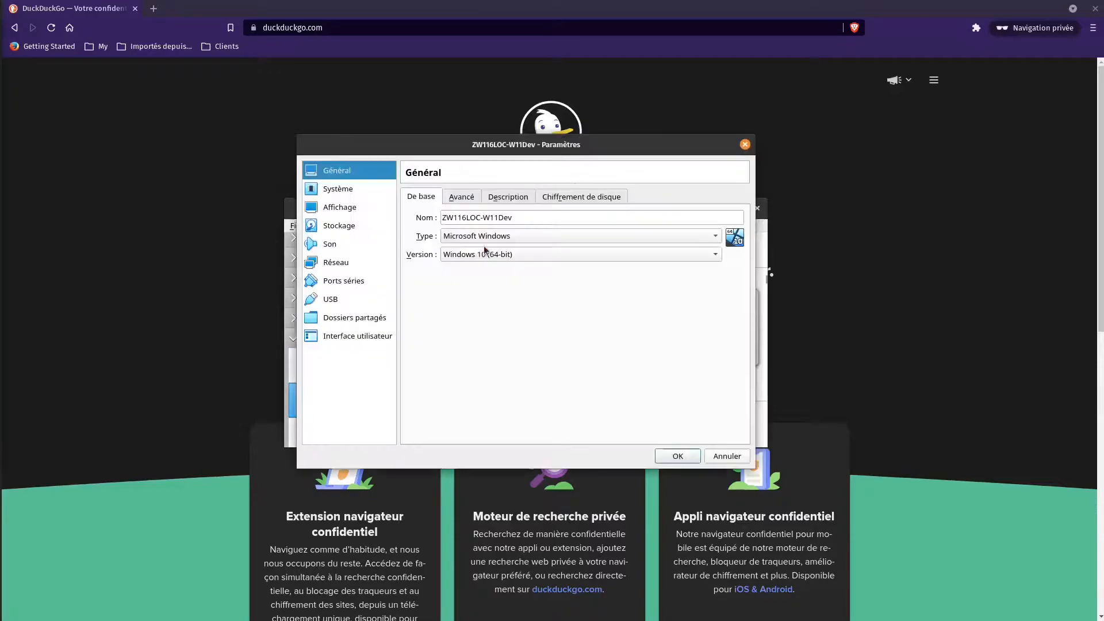
click(343, 190)
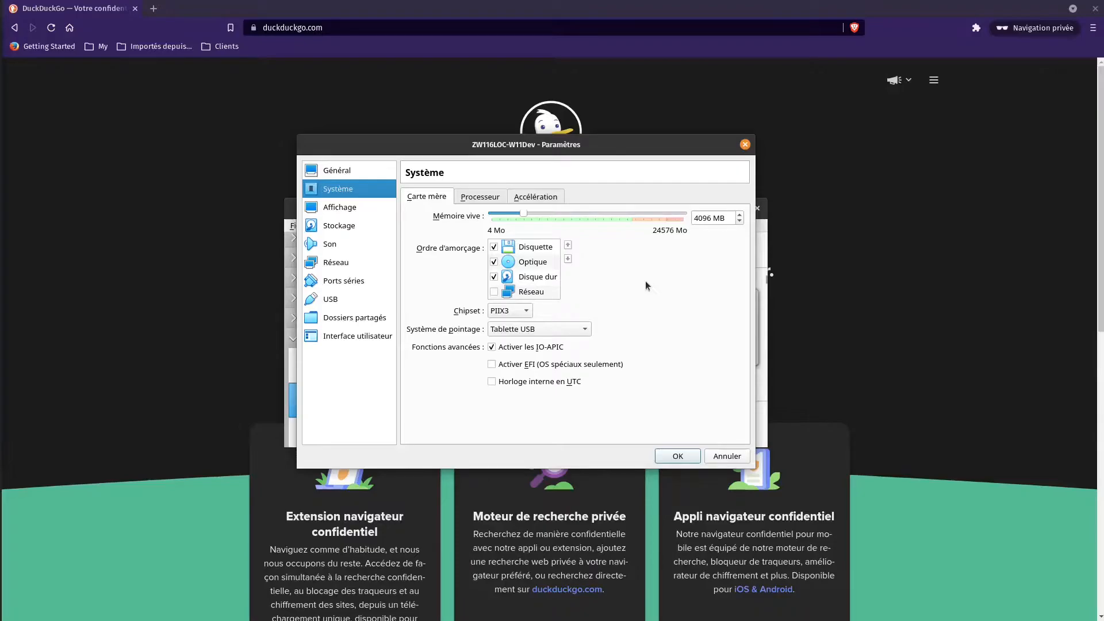
click(725, 459)
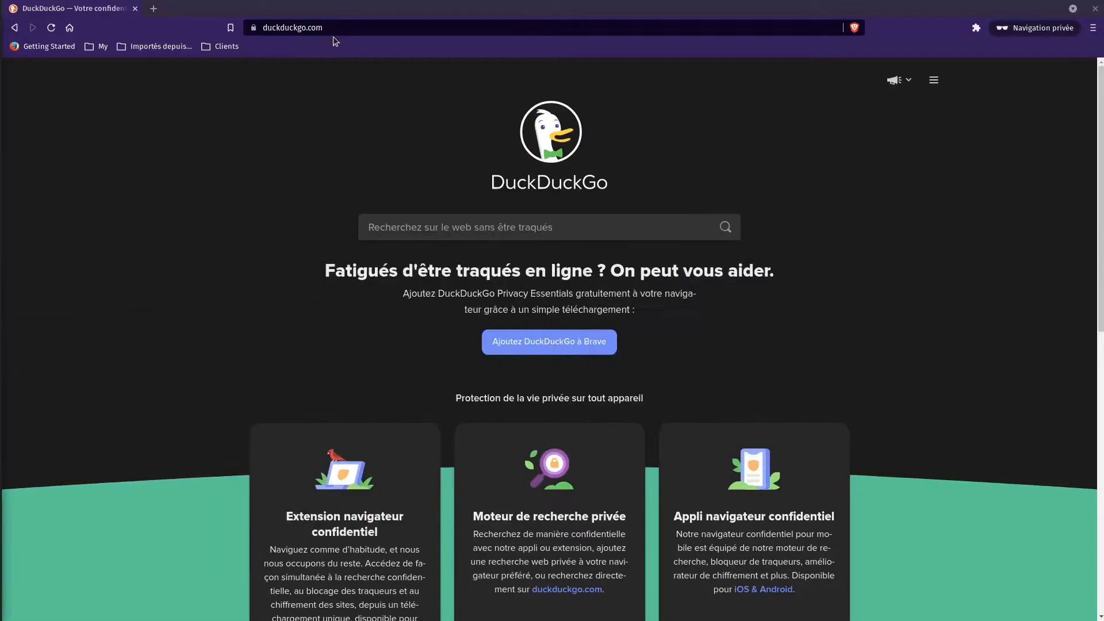
Switch to the web browser and open the plop.at website.
click(383, 26)
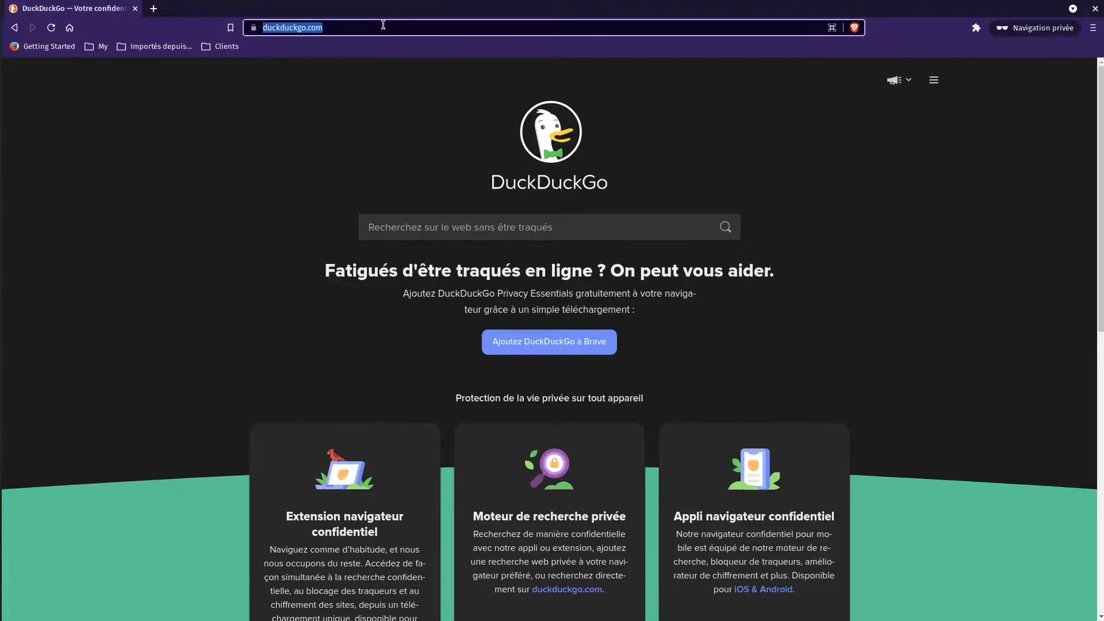
text(plop.at)
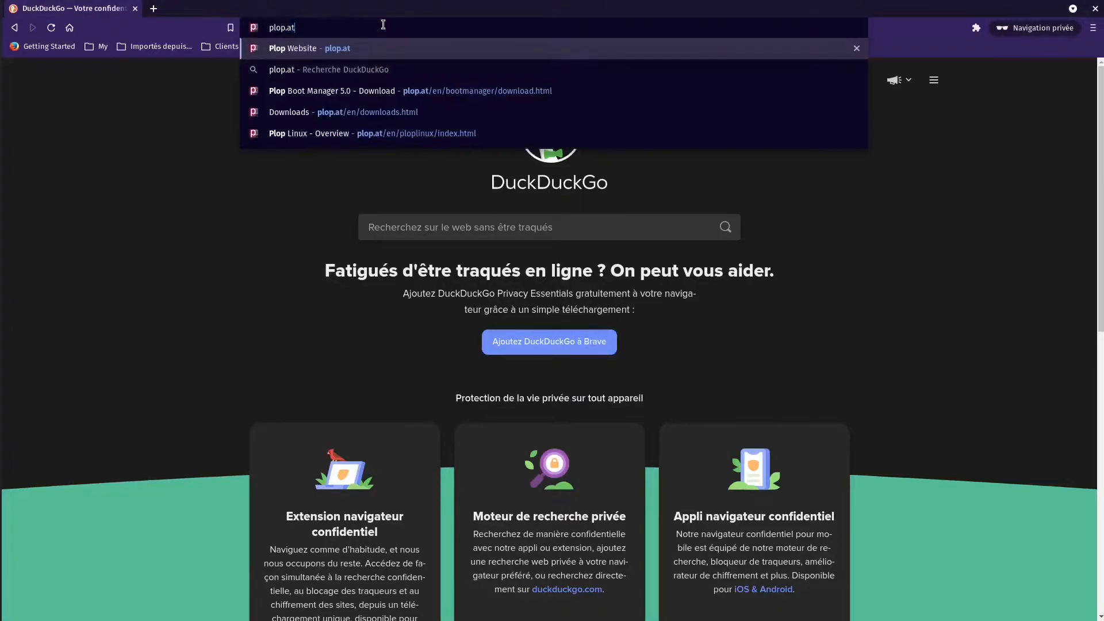
key(Return)
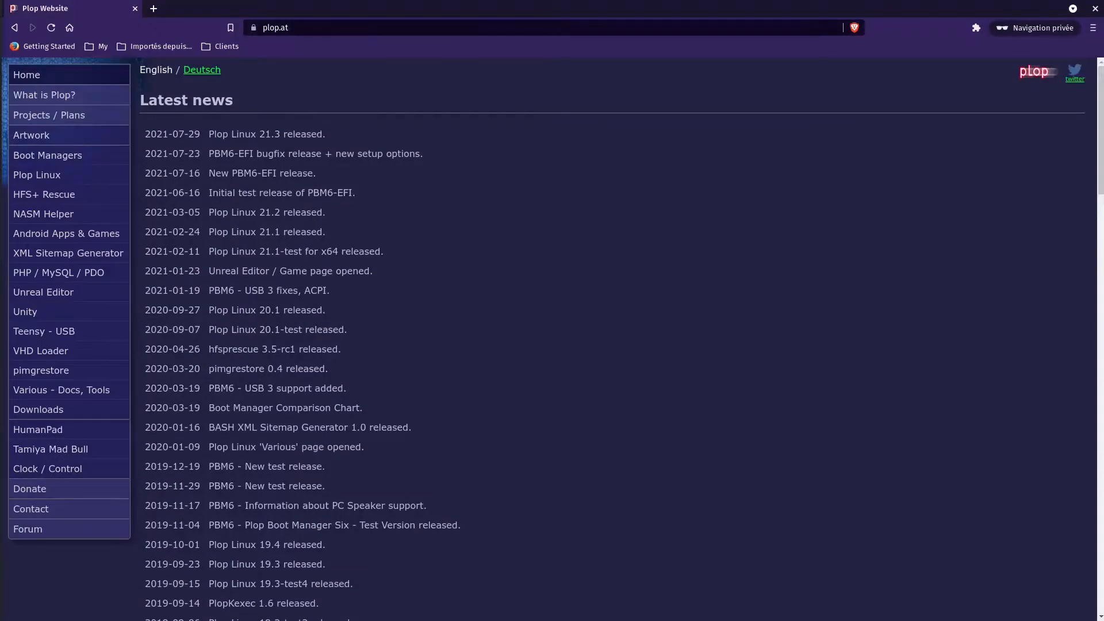
scroll(436, 250, down, 1)
scroll(436, 256, up, 1)
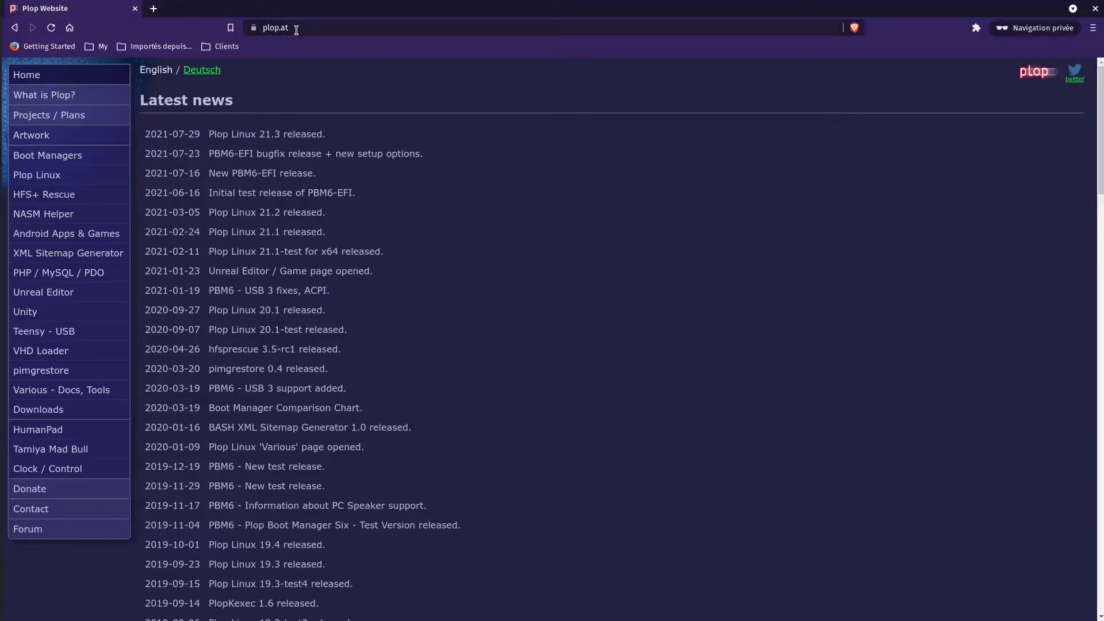
Open the download page of Plop Boot Manager 5 from the site's boot manager comparison.
click(58, 157)
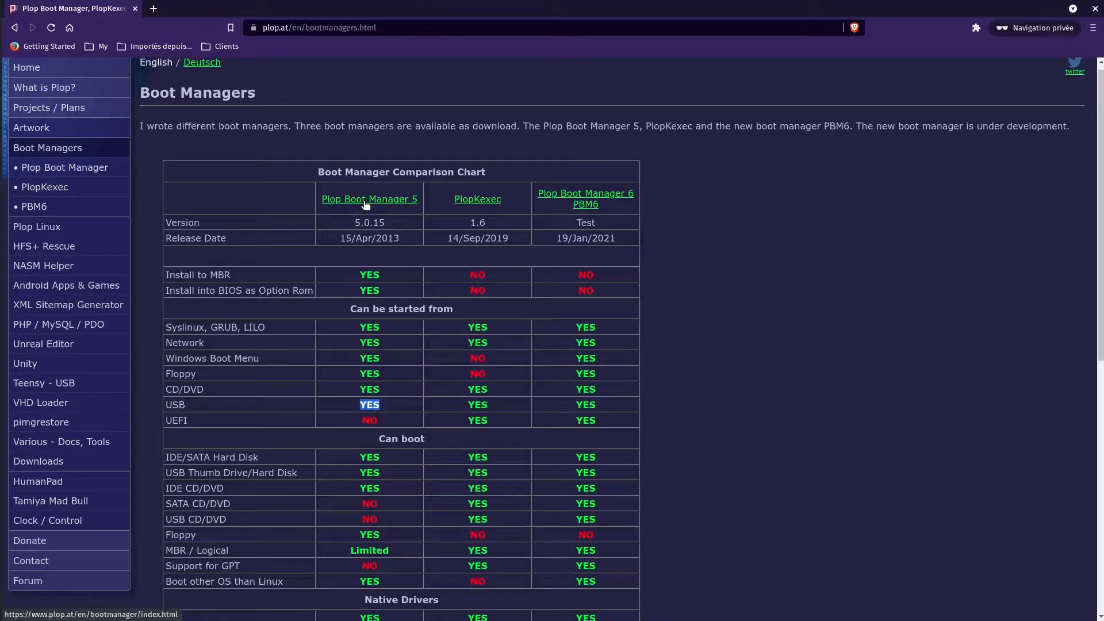
click(366, 202)
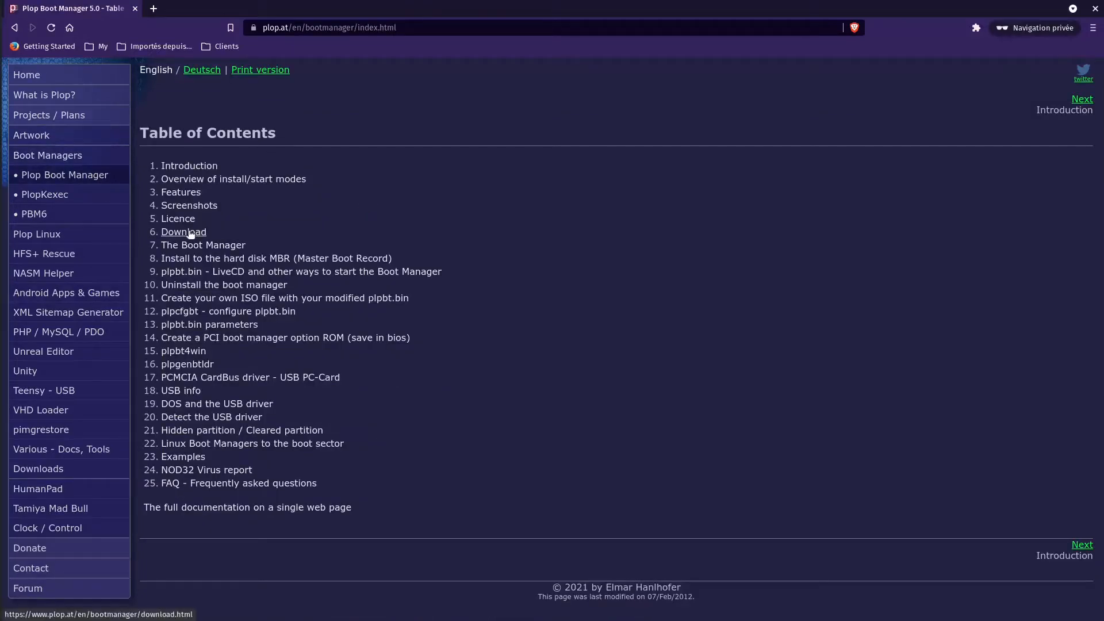
click(190, 234)
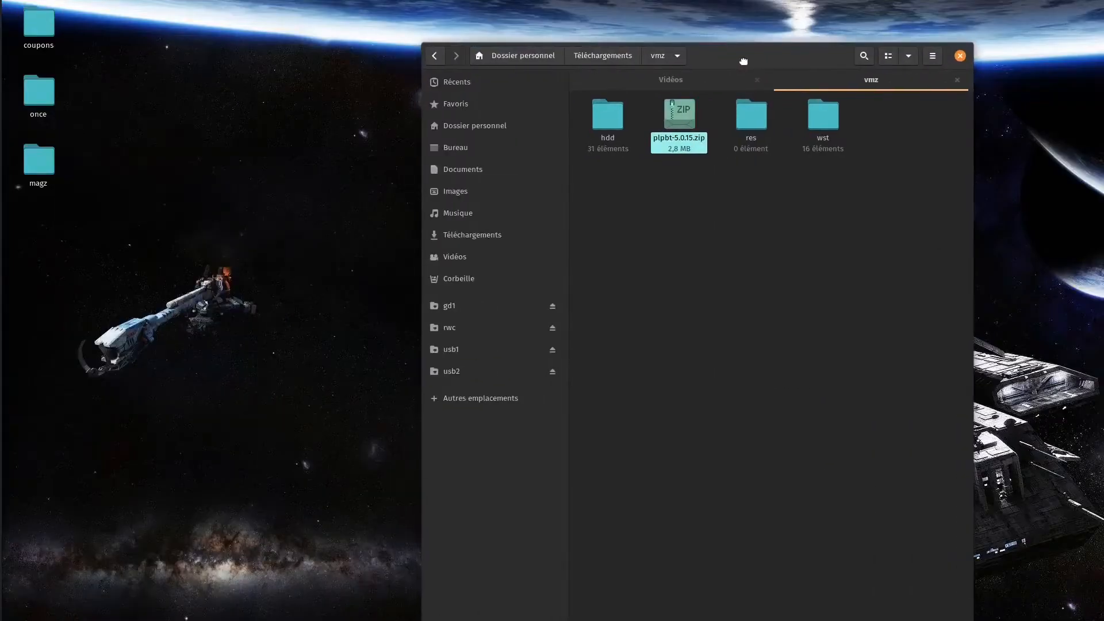
In the file manager's vmz folder, extract plpbt-5.0.15.zip in place and open the extracted plpbt-5.0.15 folder.
drag(743, 60, 705, 32)
click(686, 247)
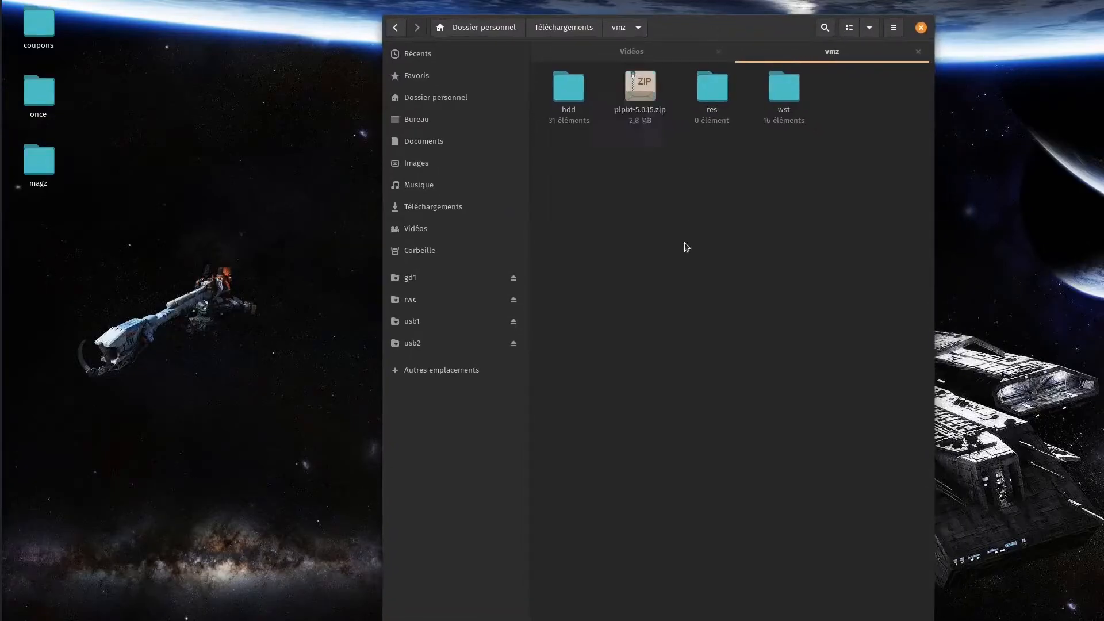
right_click(640, 90)
click(698, 213)
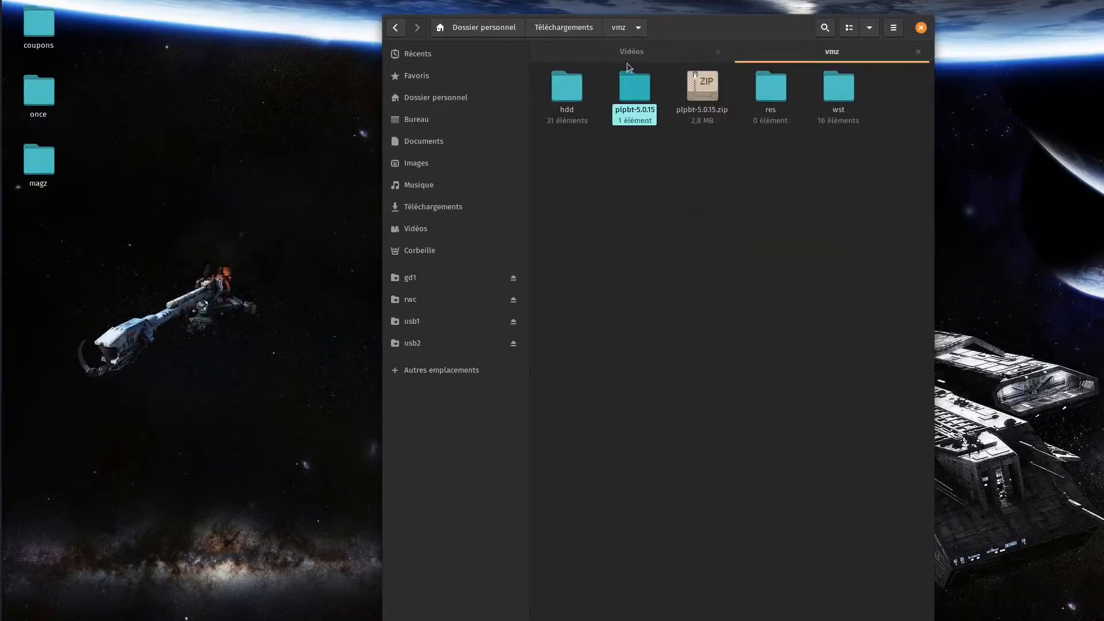
double_click(627, 91)
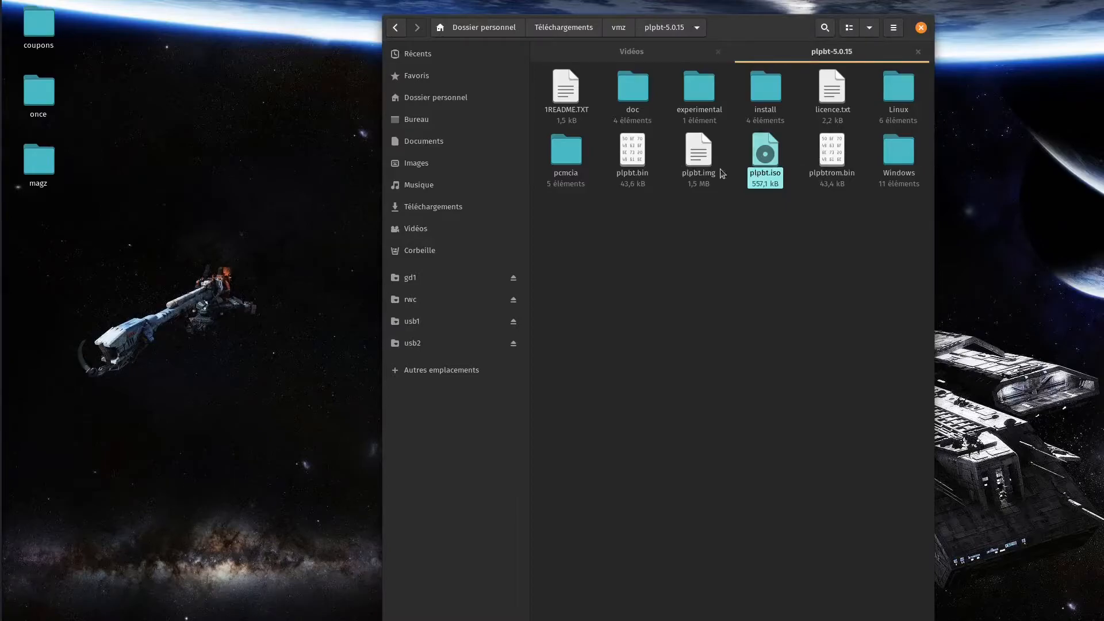
click(725, 263)
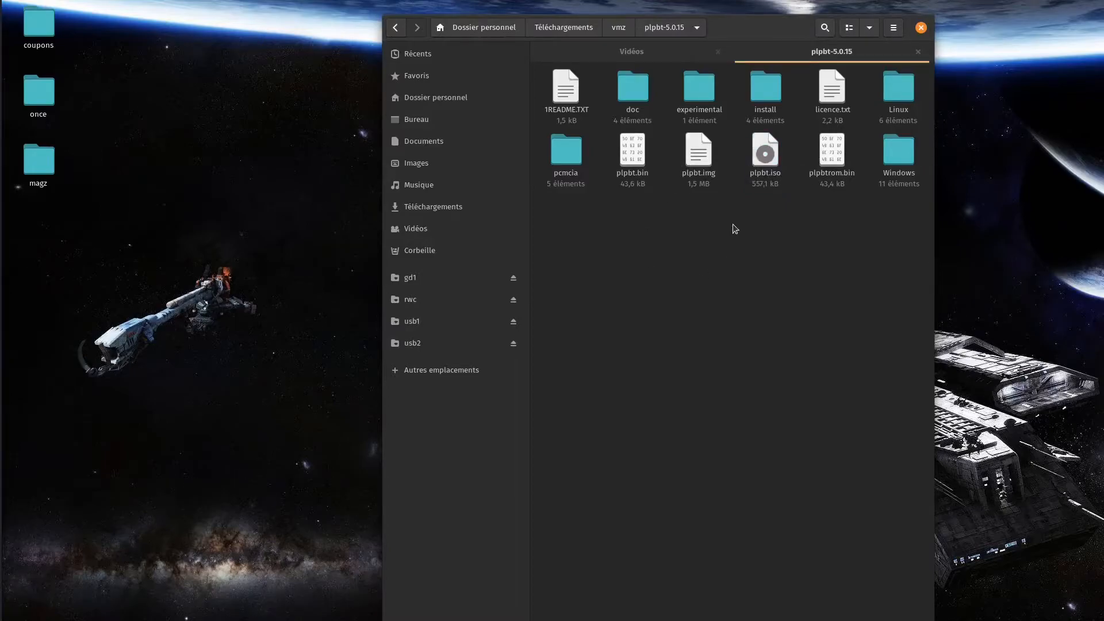
Copy plpbt.iso from the extracted folder into the res folder inside vmz.
click(762, 159)
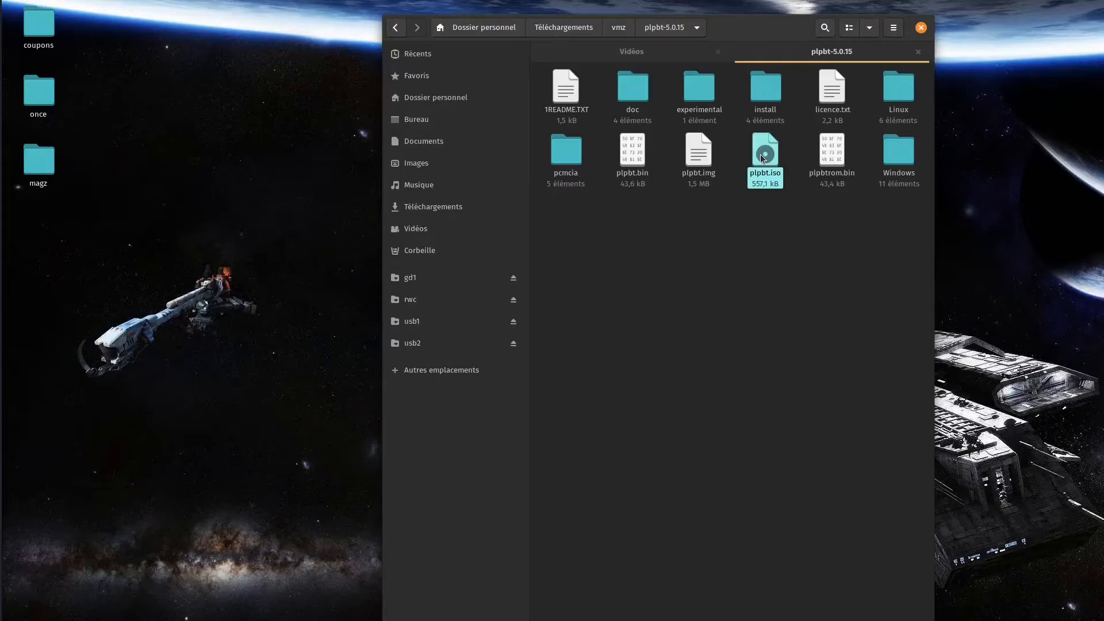
right_click(761, 156)
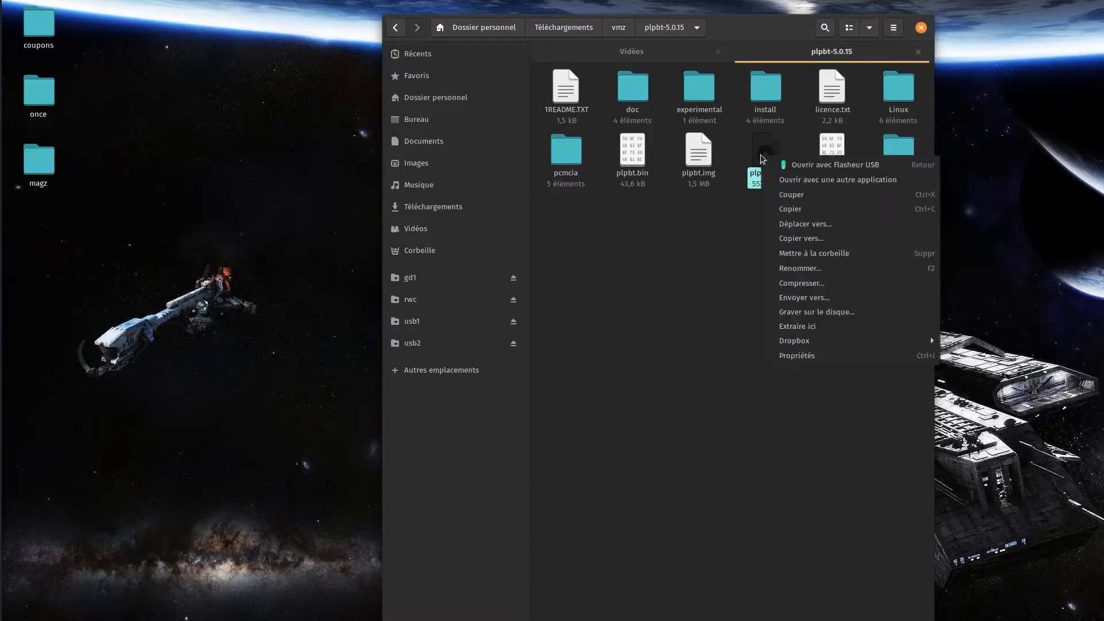
click(811, 212)
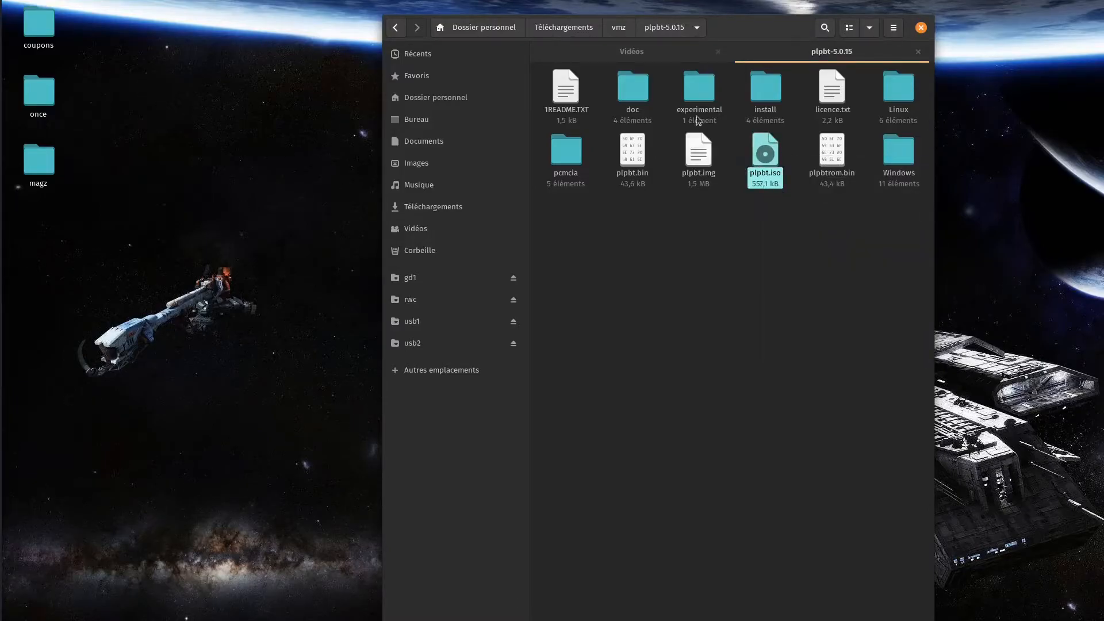
click(618, 27)
double_click(771, 92)
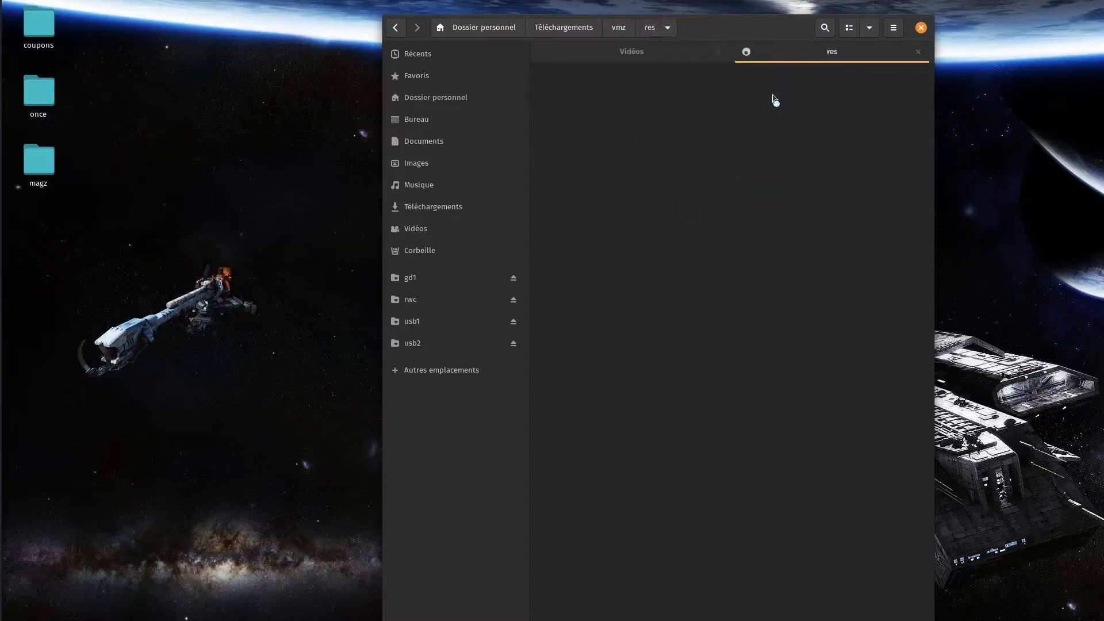
right_click(654, 122)
click(687, 146)
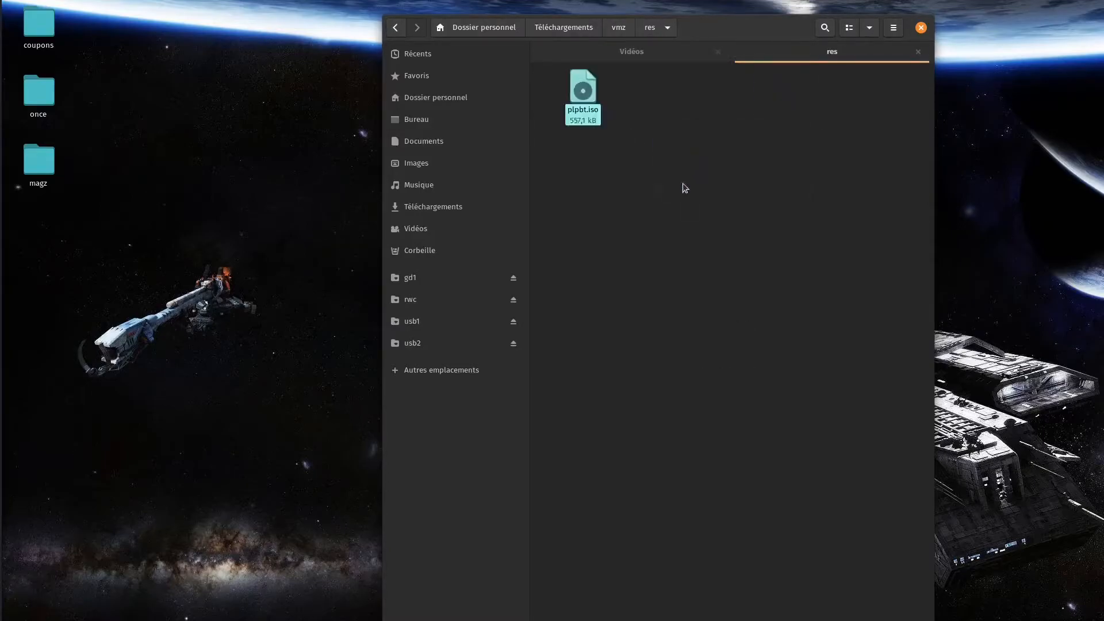
drag(767, 30, 668, 67)
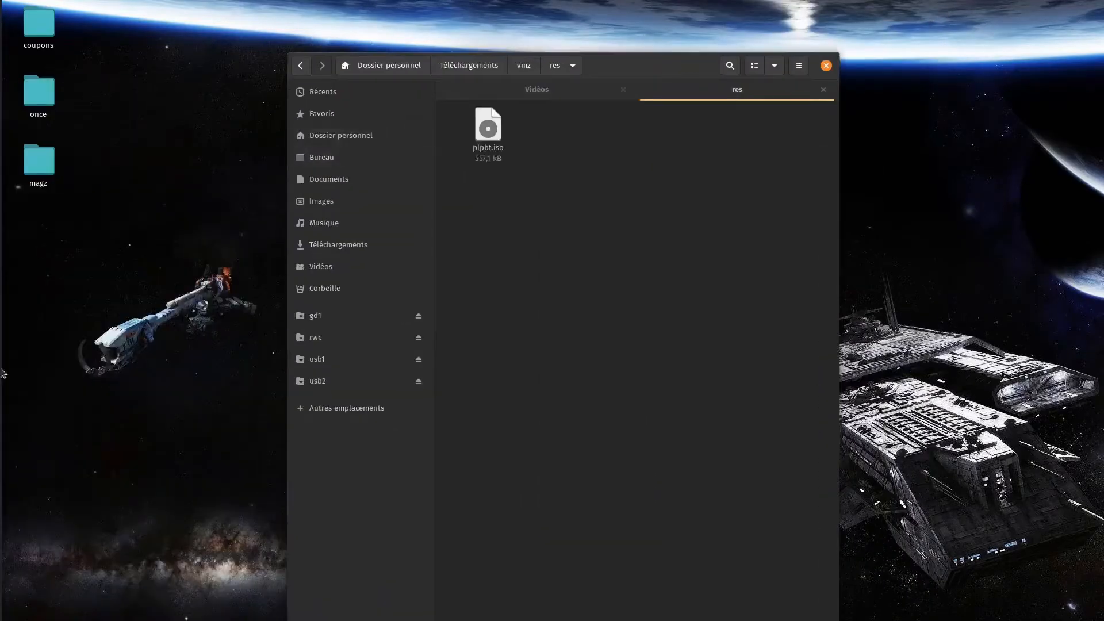
Switch to VirtualBox and start a new virtual machine named Win11, with type Microsoft Windows and version Windows 10 (64-bit).
middle_click(688, 71)
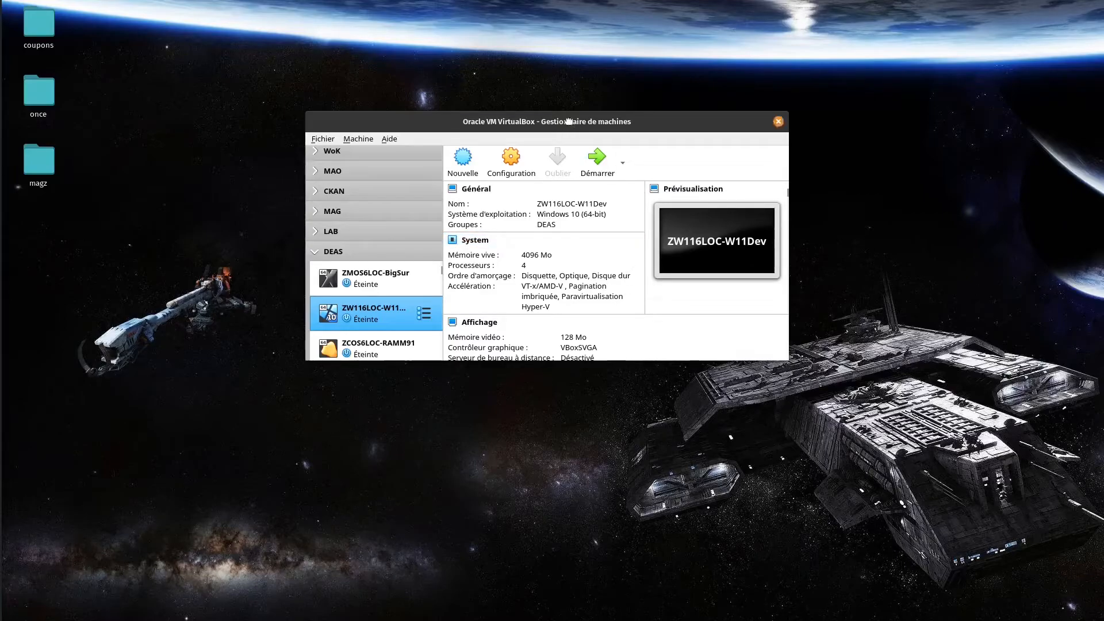
drag(568, 121, 571, 100)
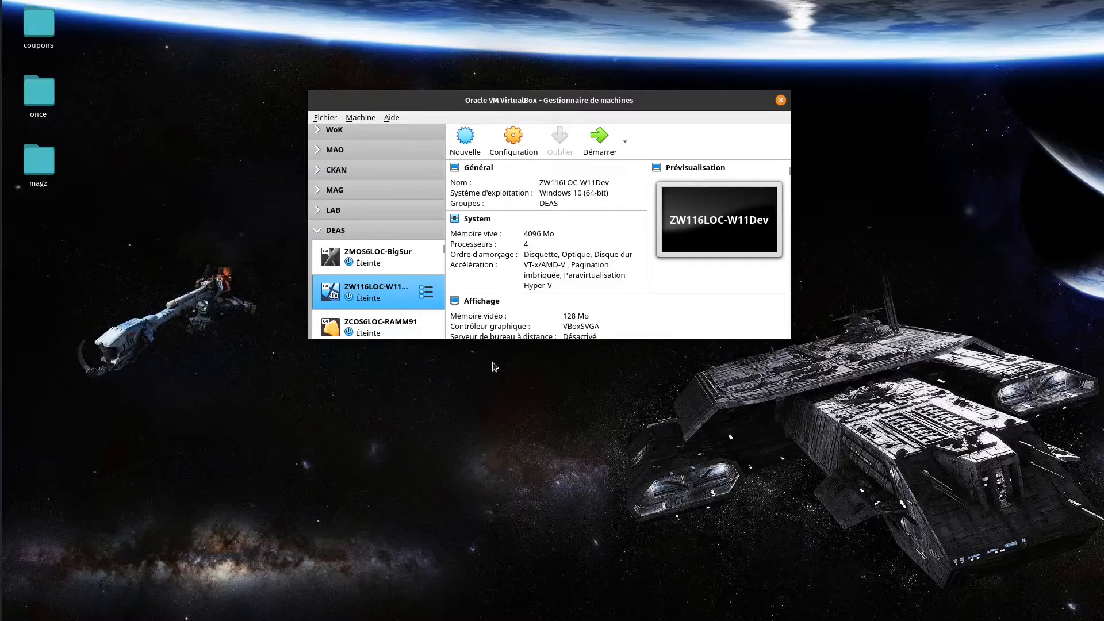
click(463, 143)
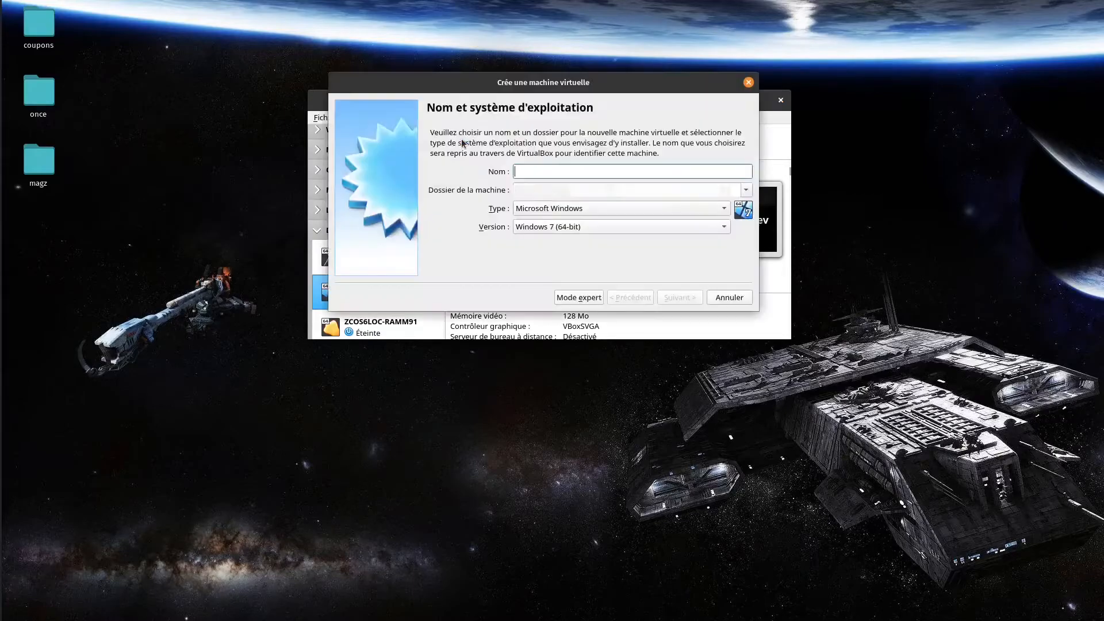
text(Win11)
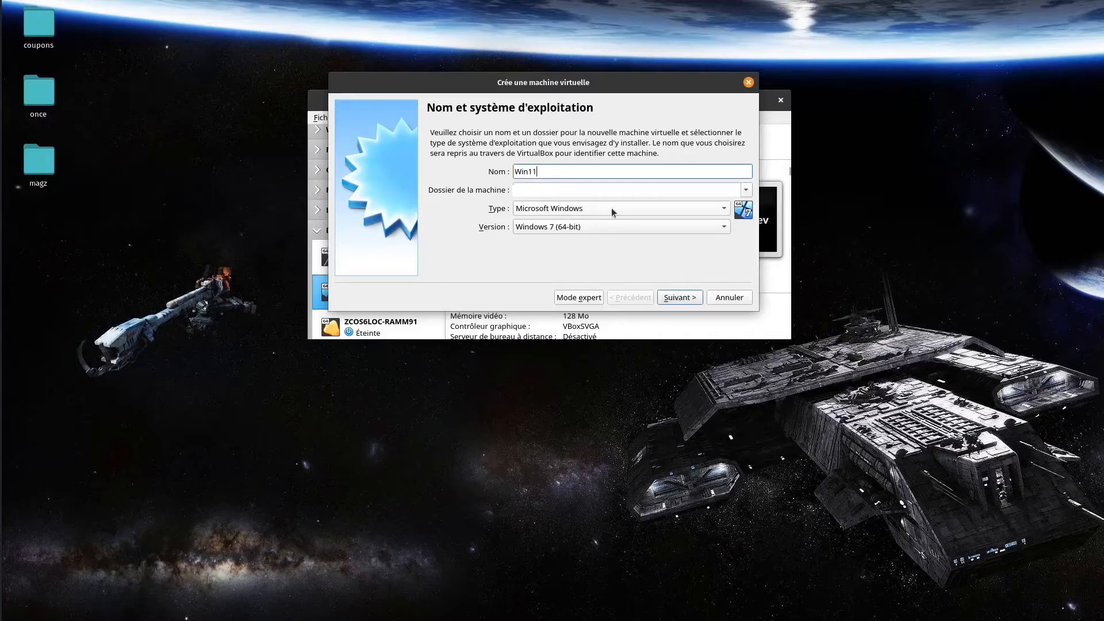
click(596, 227)
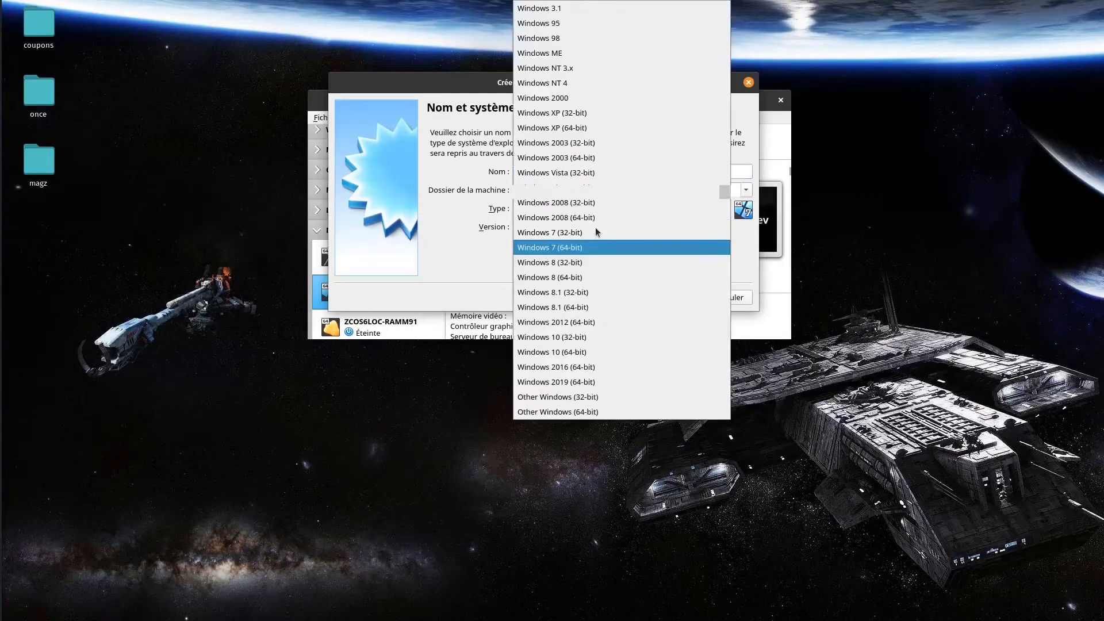
click(595, 356)
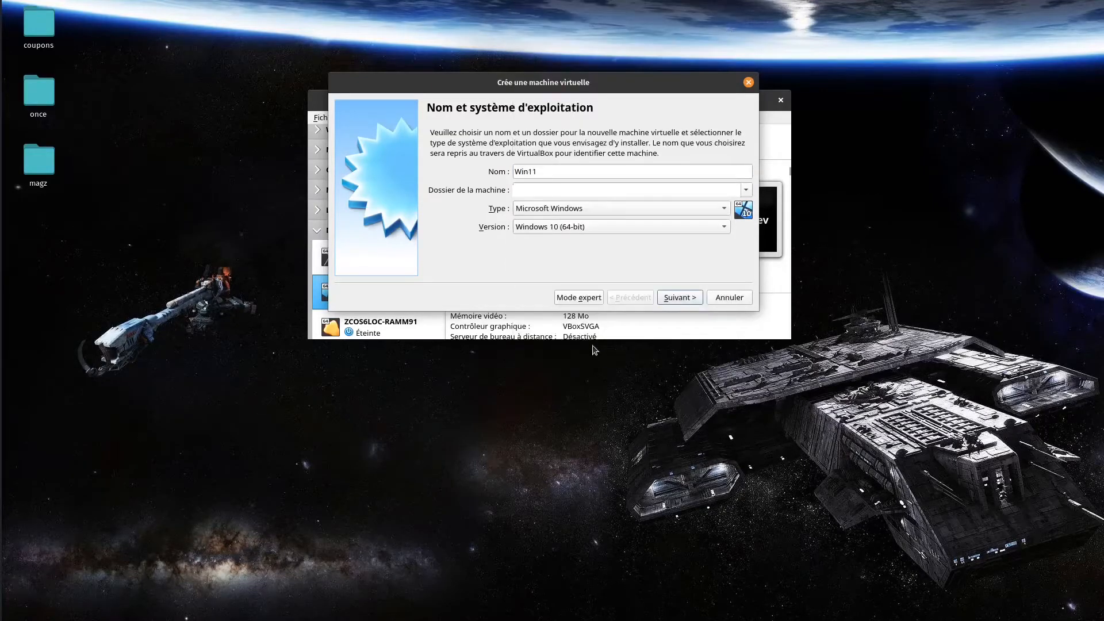
click(679, 298)
Set the new virtual machine's memory to 4096 MB and continue to the hard disk options.
double_click(713, 168)
text(4096)
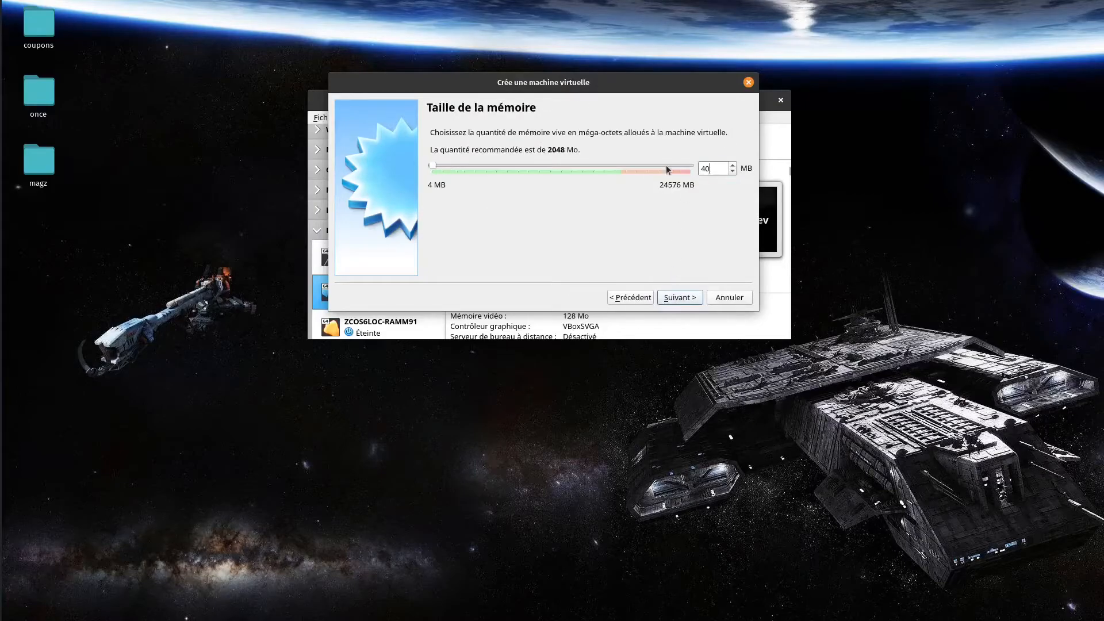
click(674, 299)
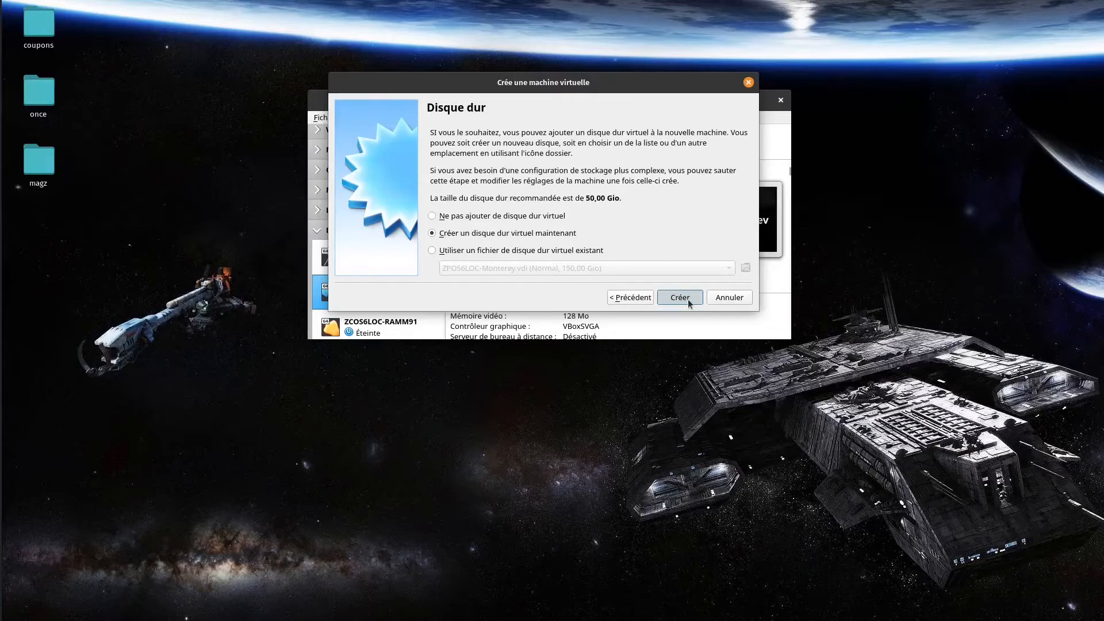
Choose to create a virtual hard disk now and set its file location to Win11.vdi in the vmz/hdd folder.
click(689, 301)
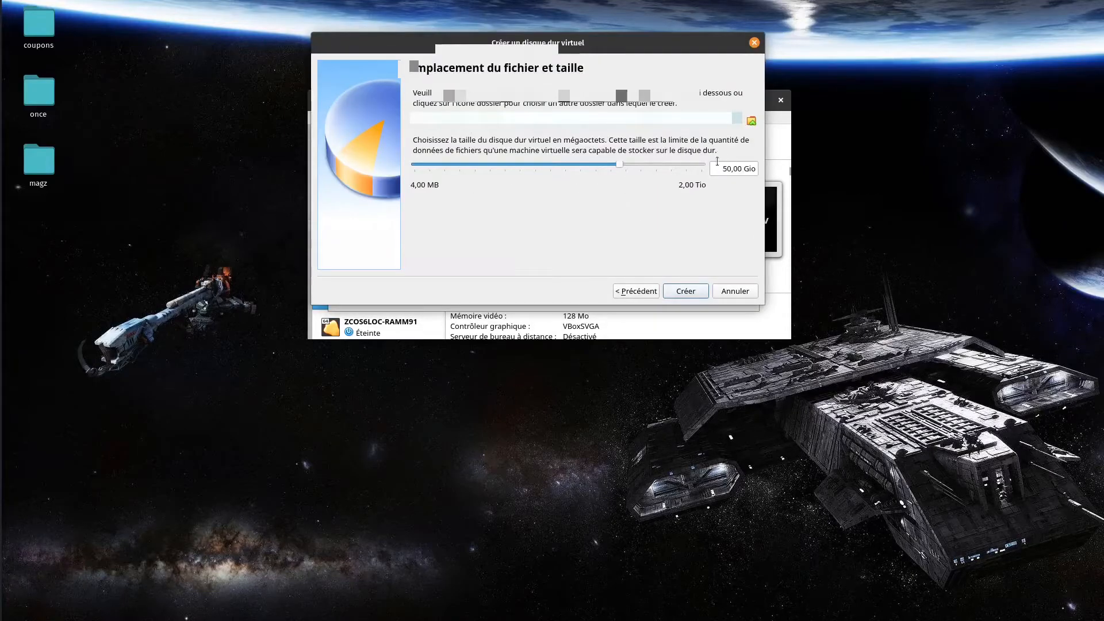
click(751, 121)
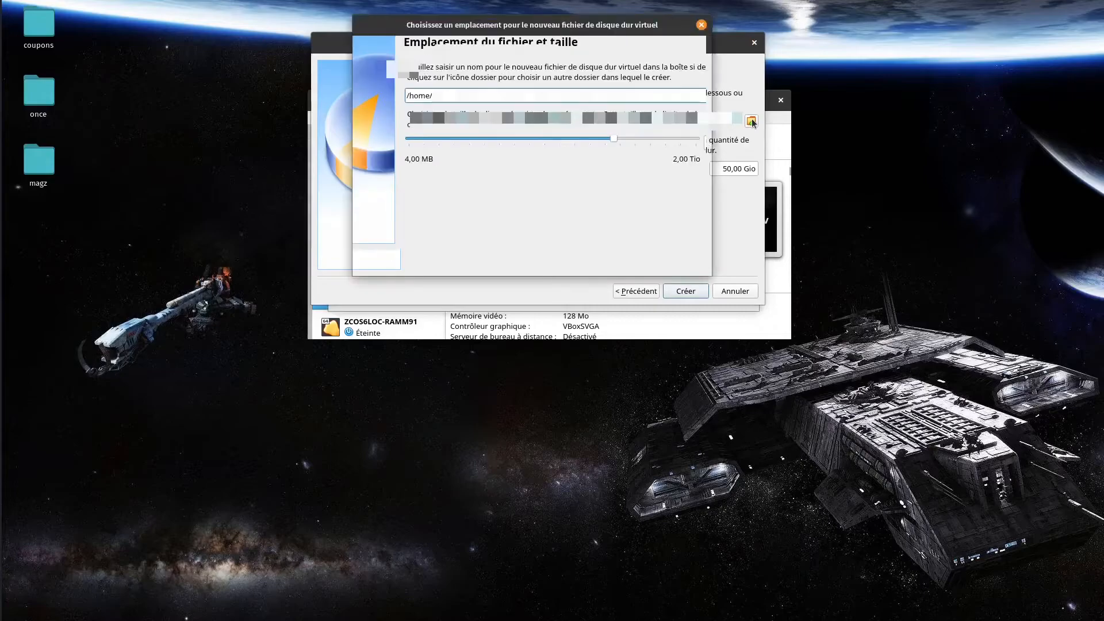
click(643, 50)
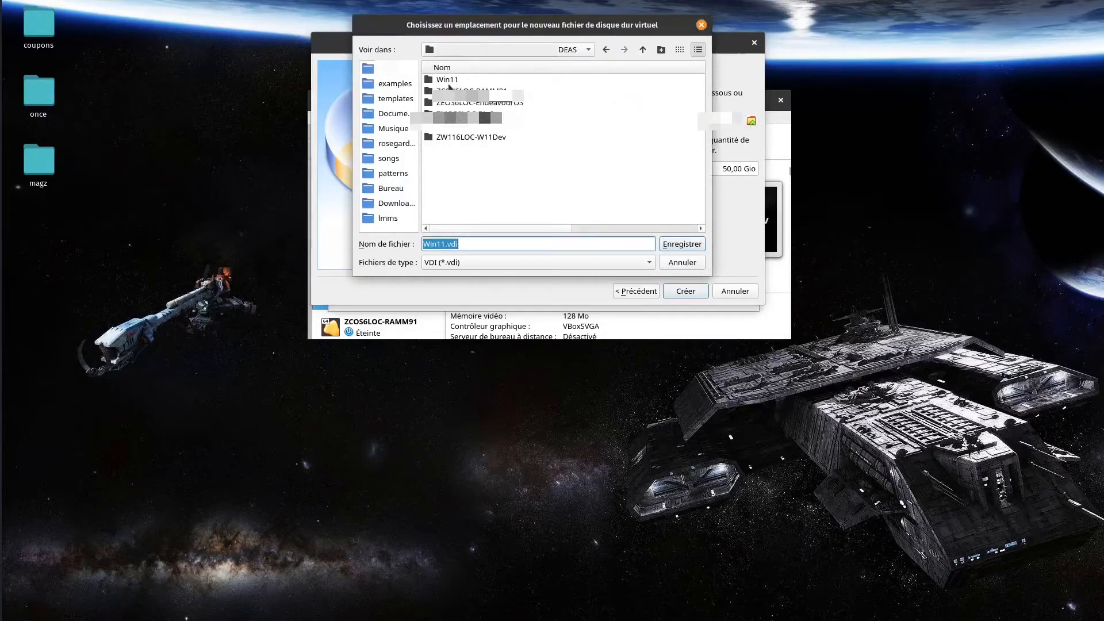
click(642, 50)
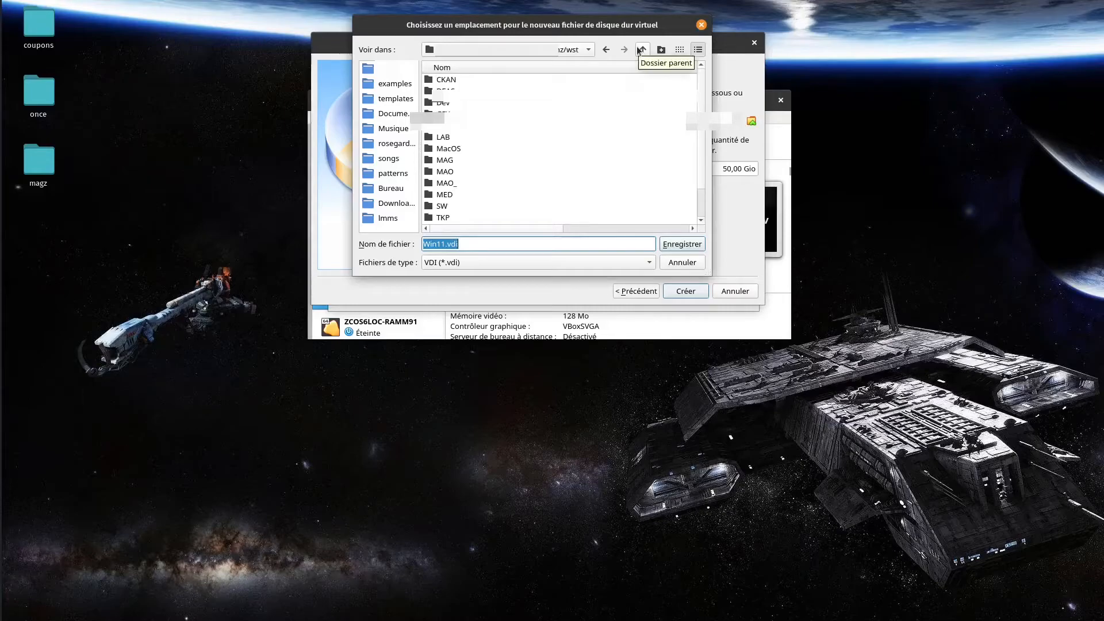
click(642, 50)
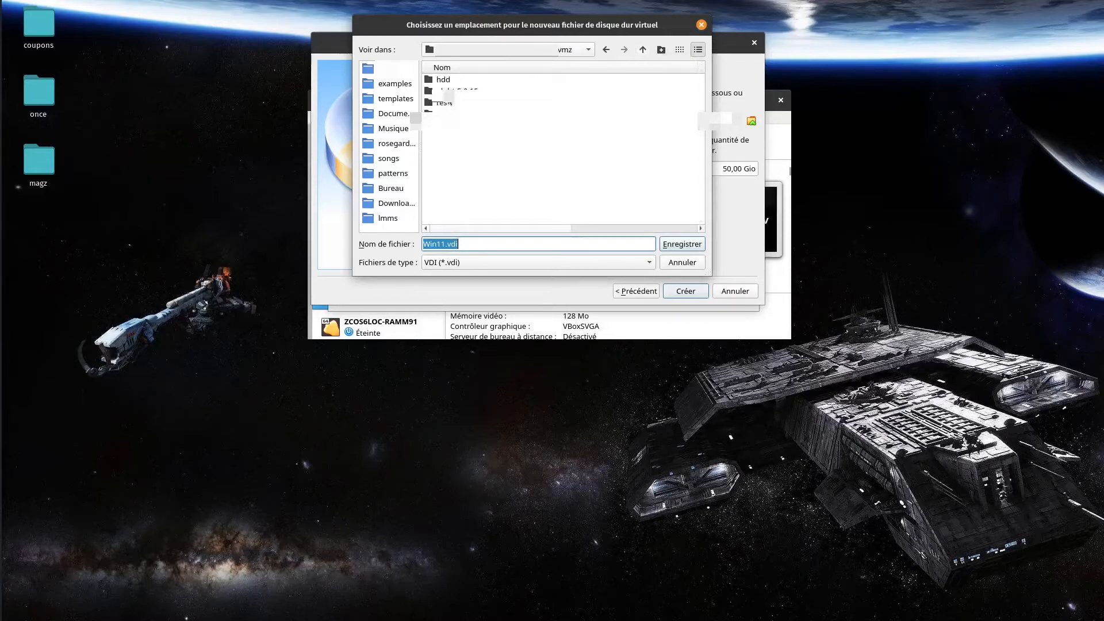
double_click(443, 80)
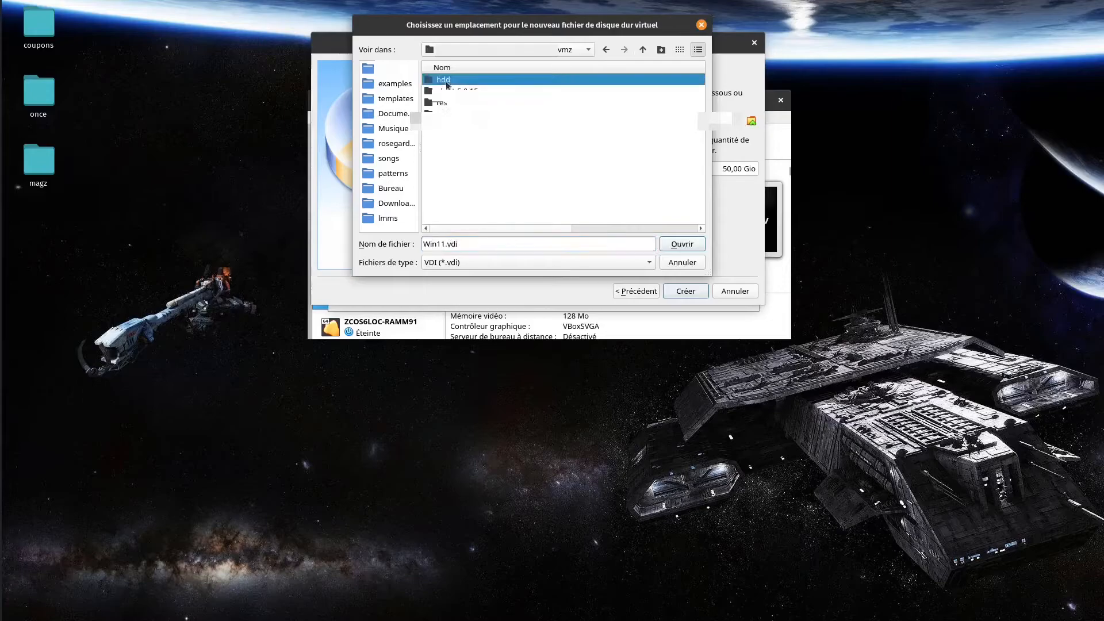
click(688, 243)
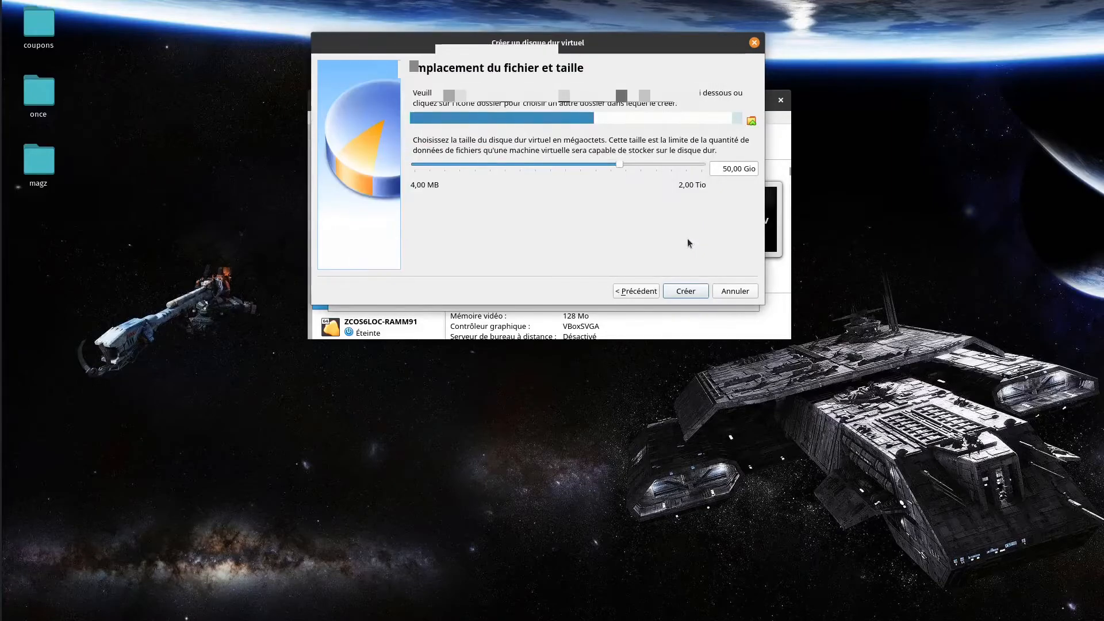
Create the virtual hard disk with a size of 50 GiB, completing the new Win11 machine.
click(684, 293)
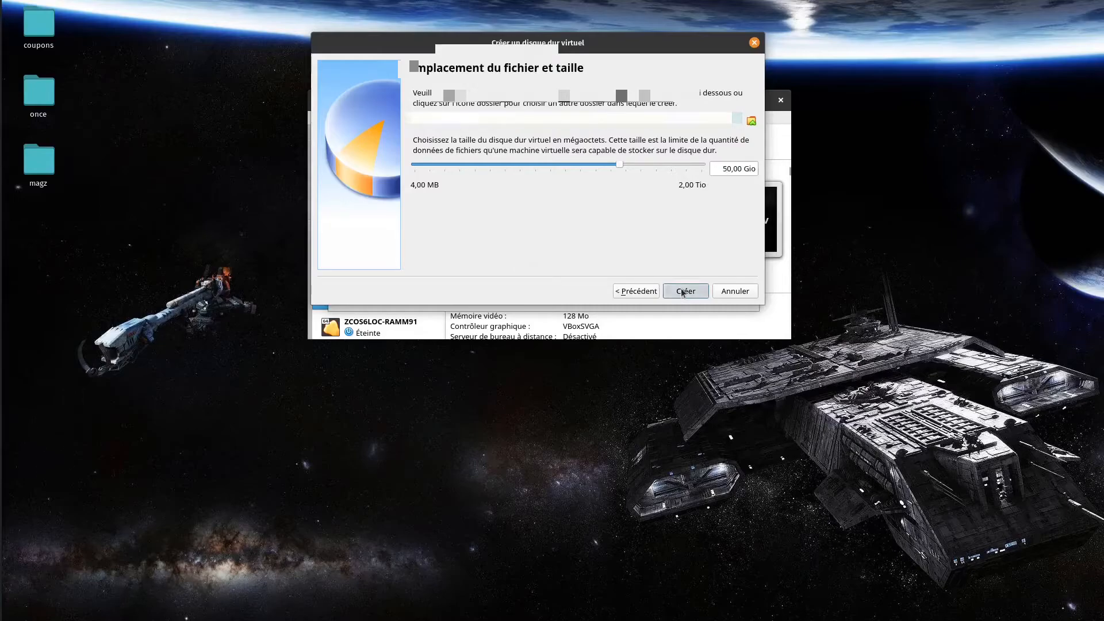
click(682, 292)
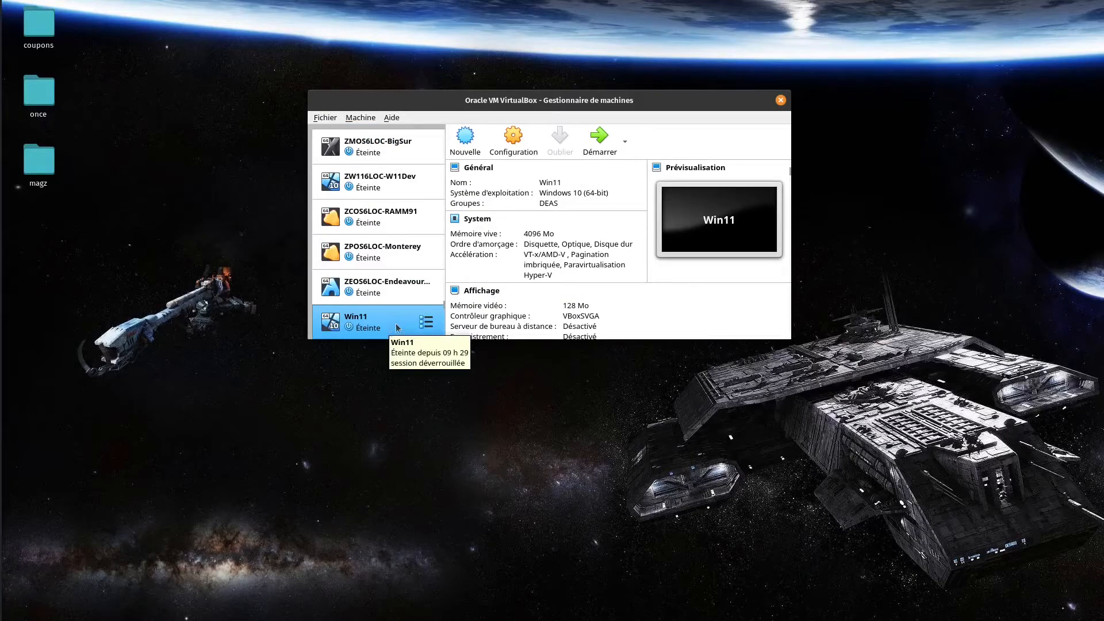
Add an optical drive with plpbt.iso from the res folder to the Win11 machine's SATA controller.
click(510, 148)
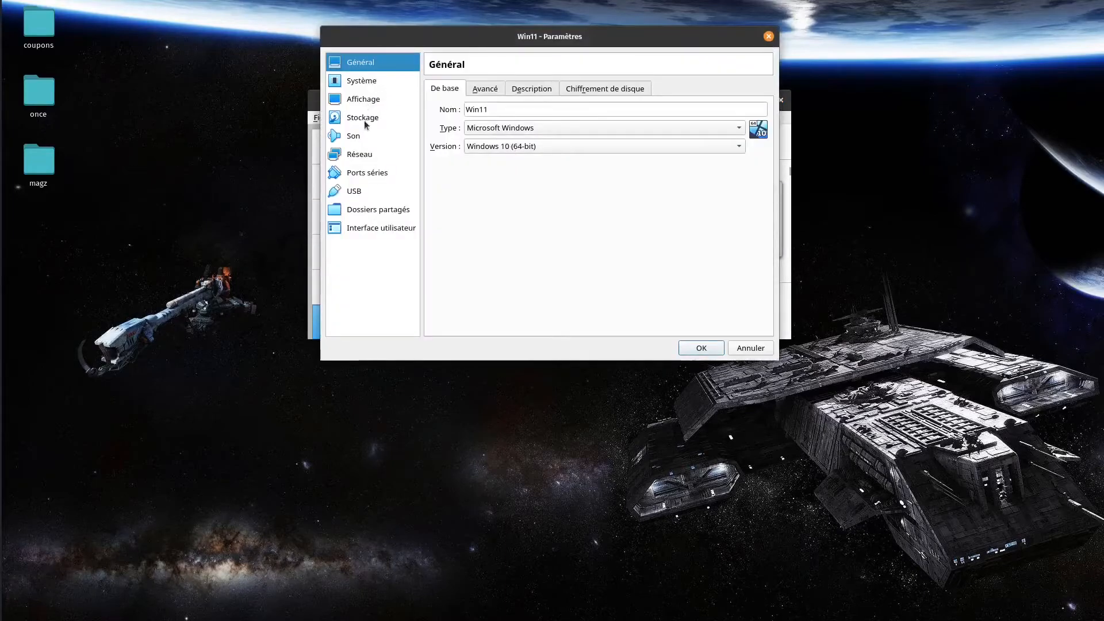
click(366, 120)
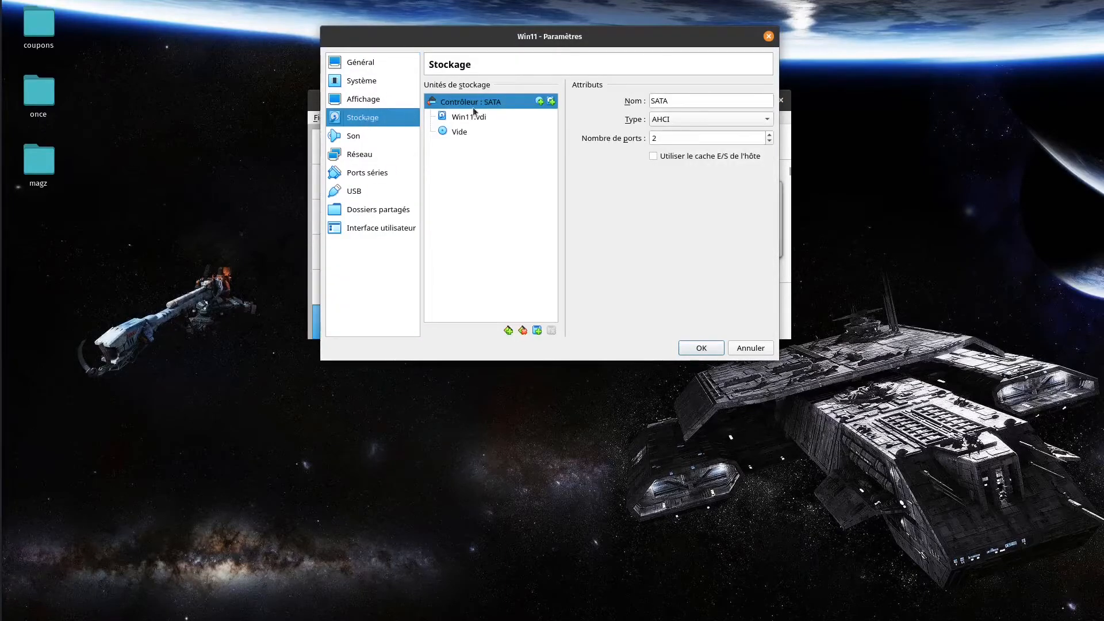
click(540, 102)
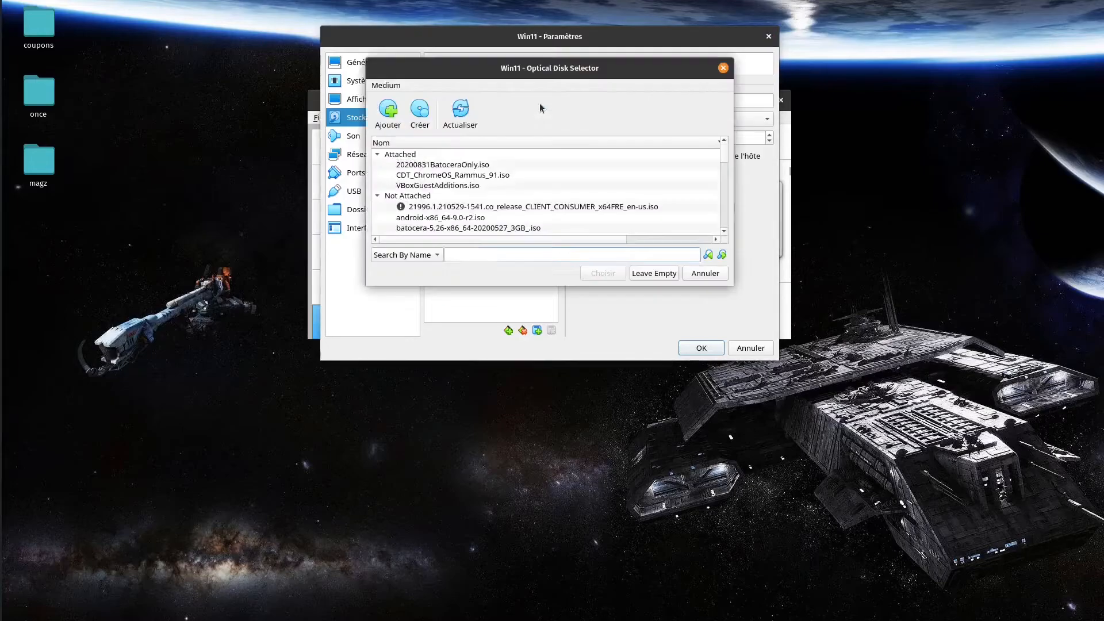
click(386, 105)
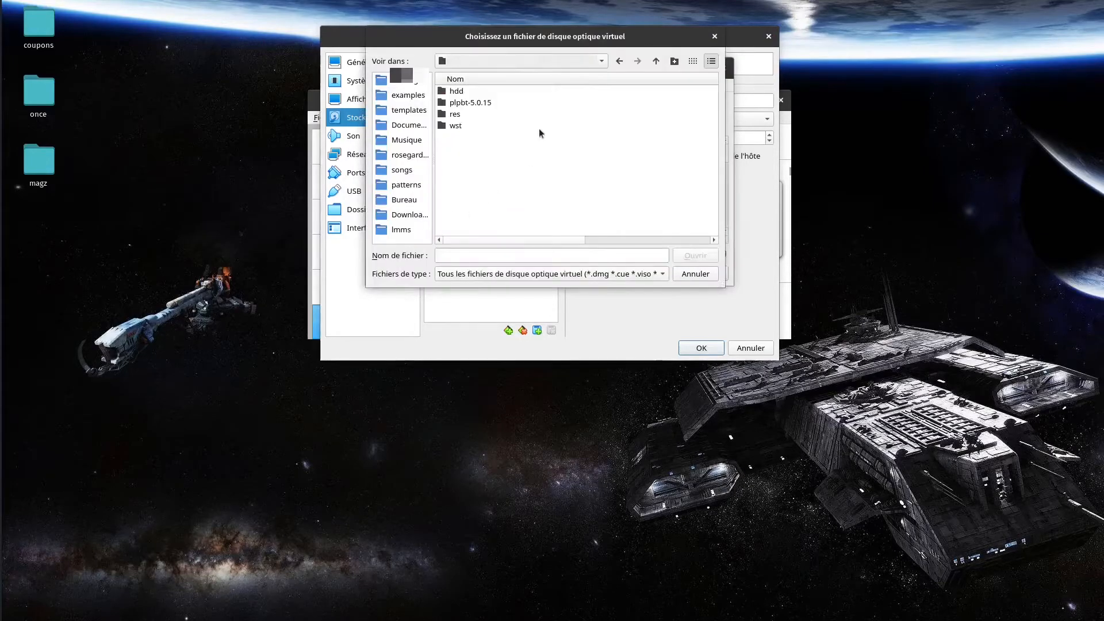
click(456, 115)
double_click(456, 115)
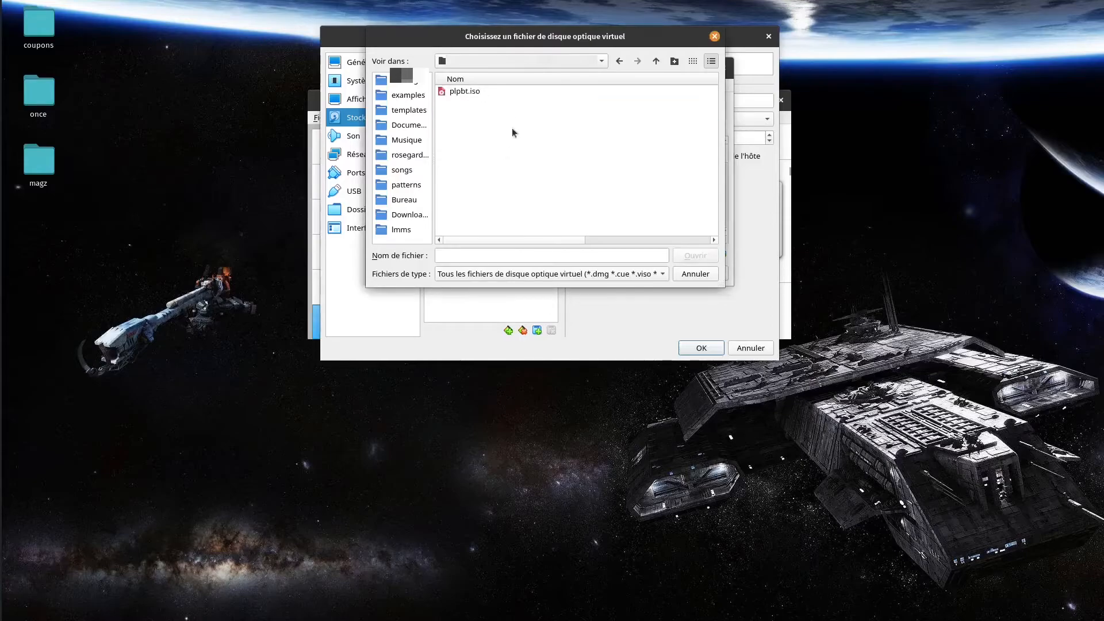
click(460, 93)
click(694, 258)
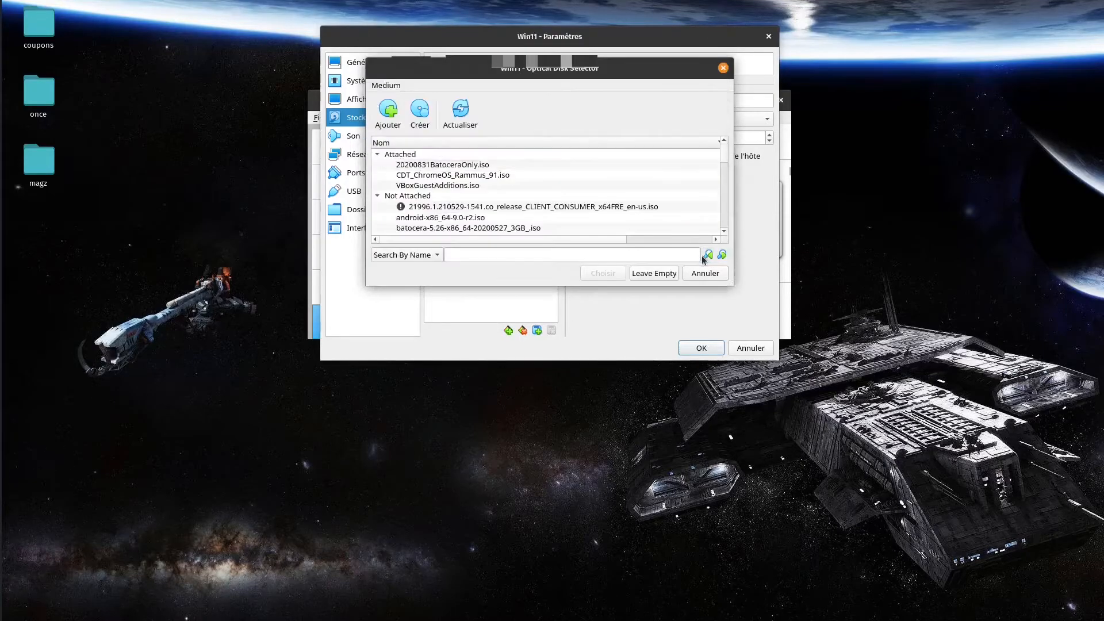
click(601, 274)
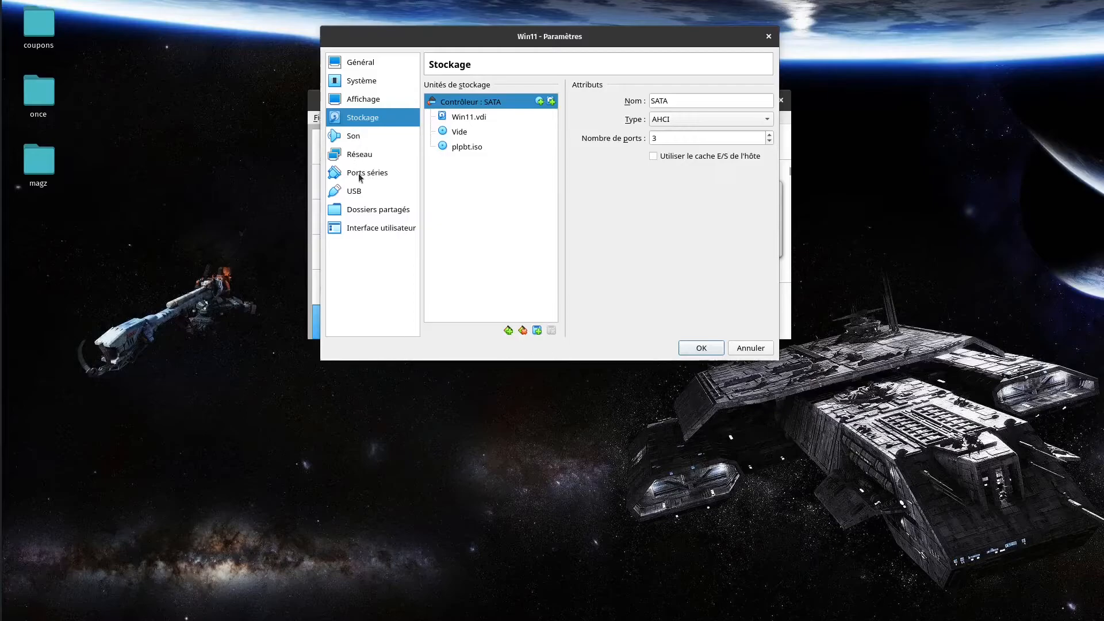
Set the Win11 machine's USB controller to USB 1.1 (OHCI).
click(353, 192)
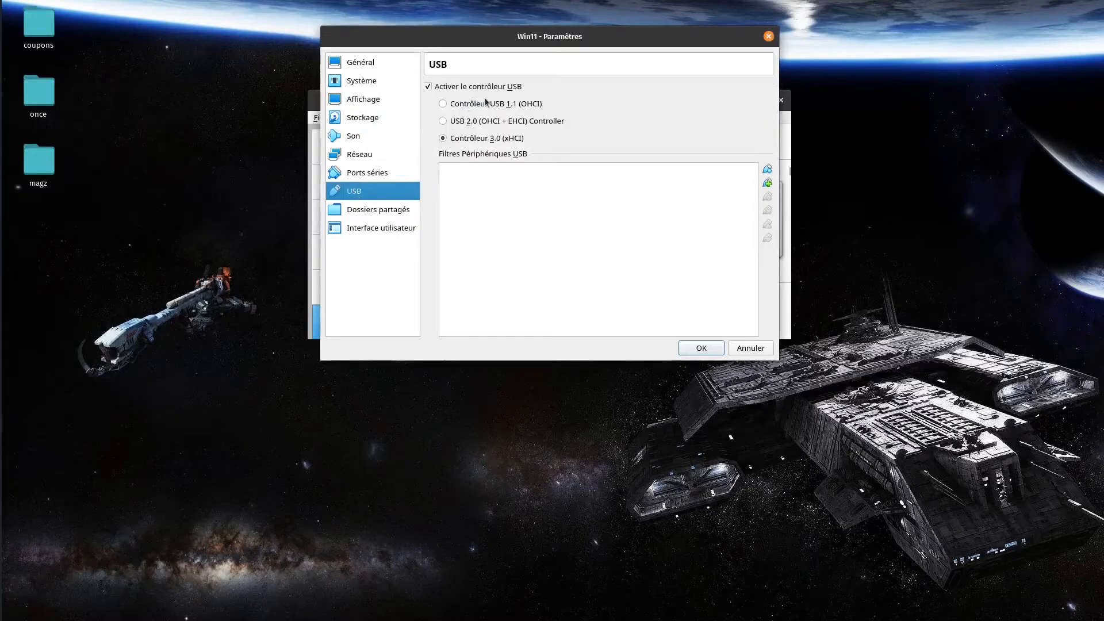
click(443, 105)
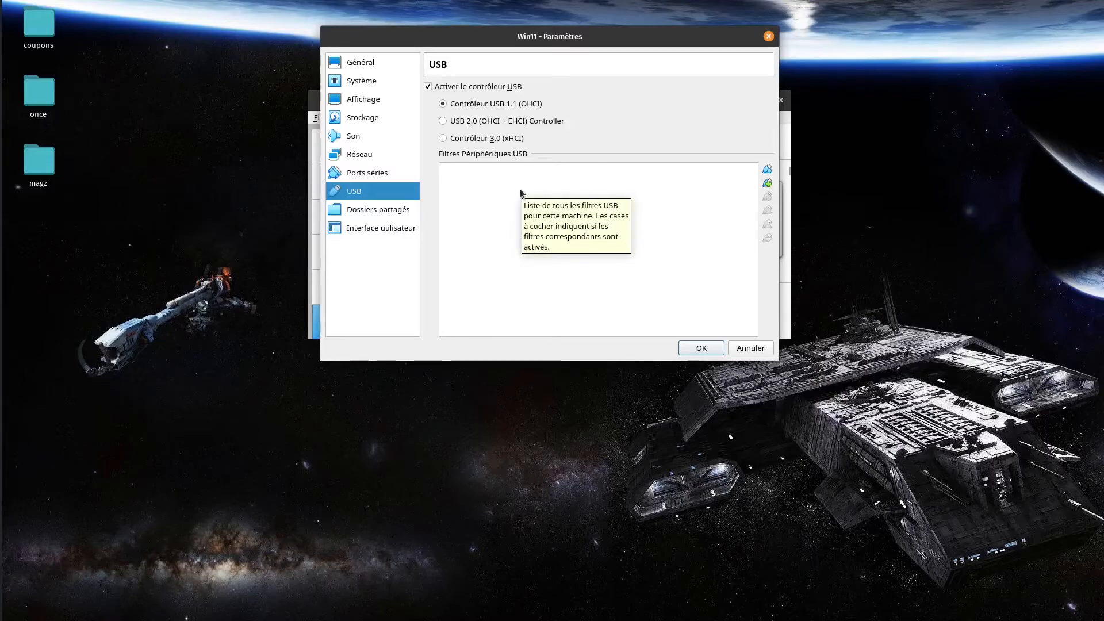
drag(0, 115, 630, 69)
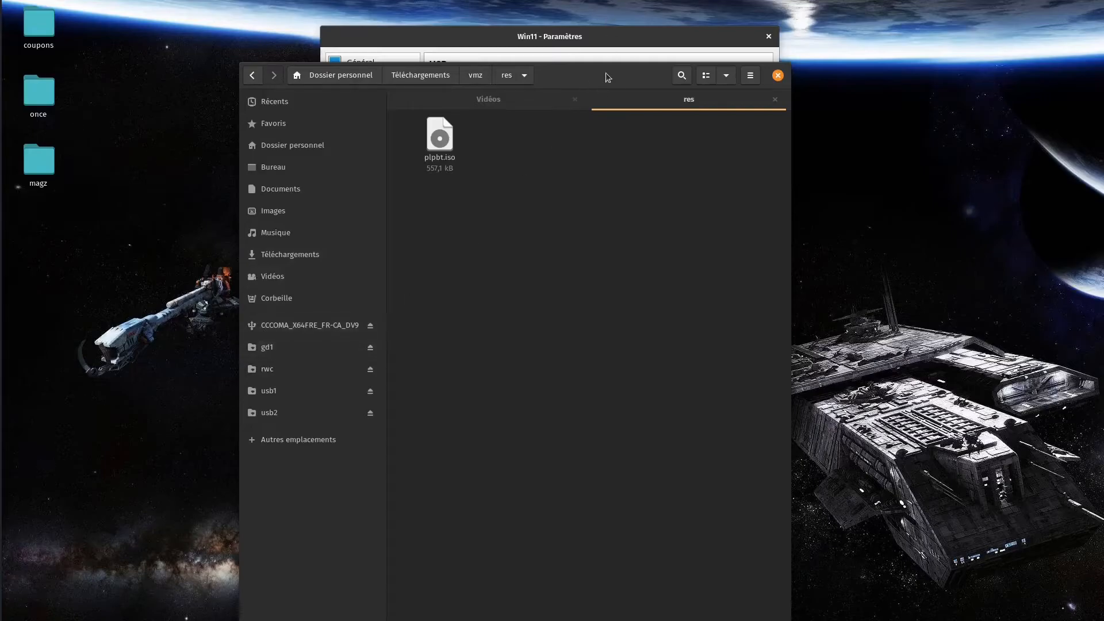
drag(608, 77, 0, 80)
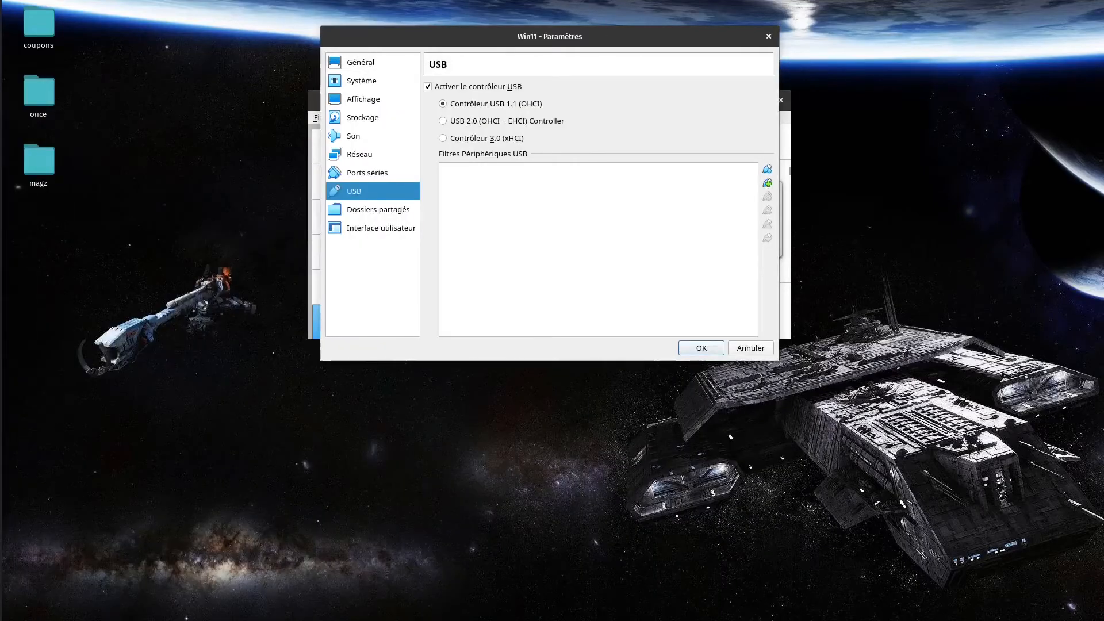
Add a USB device filter for JetFlash Mass Storage Device [0100] and save the machine's settings.
mouse_move(501, 32)
mouse_down()
mouse_move(538, 72)
mouse_move(492, 30)
mouse_move(509, 39)
mouse_up()
click(754, 184)
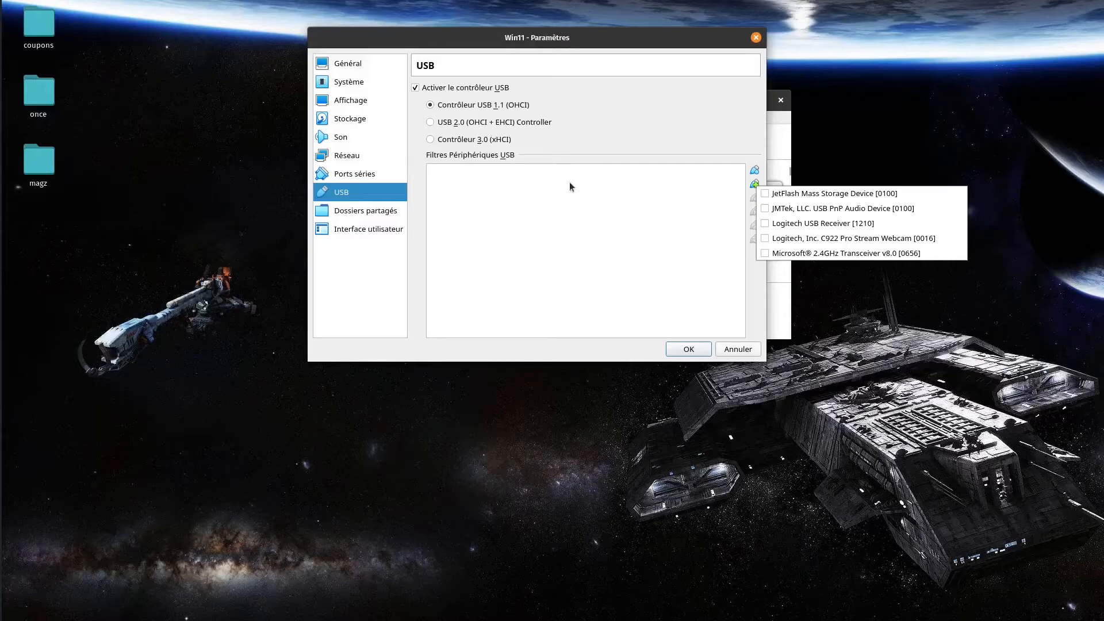
click(602, 203)
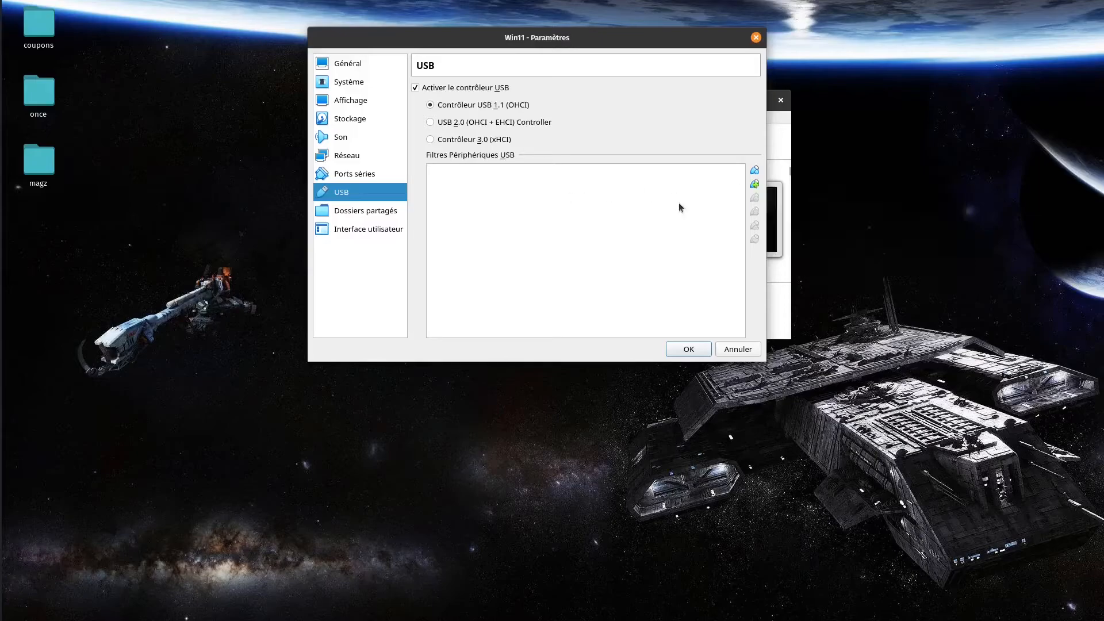
click(755, 185)
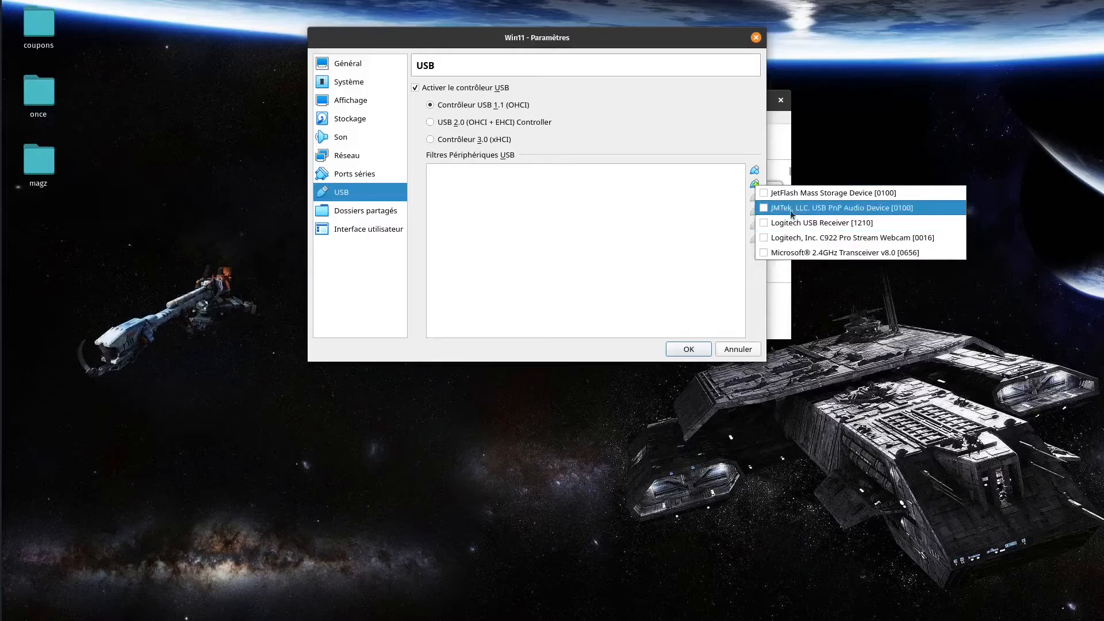
click(765, 194)
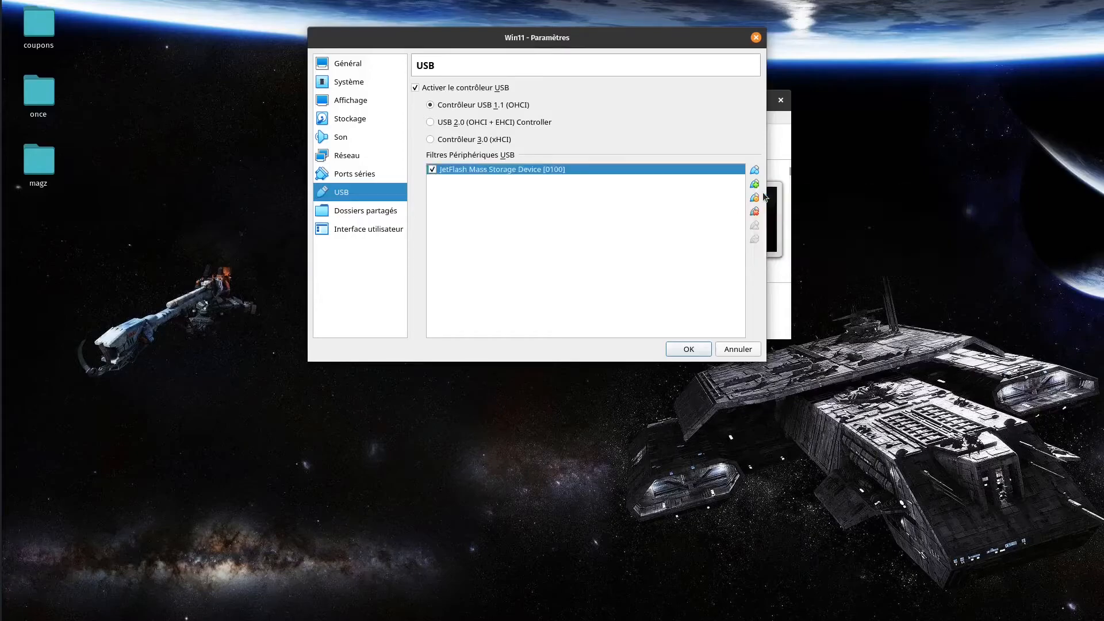
click(689, 349)
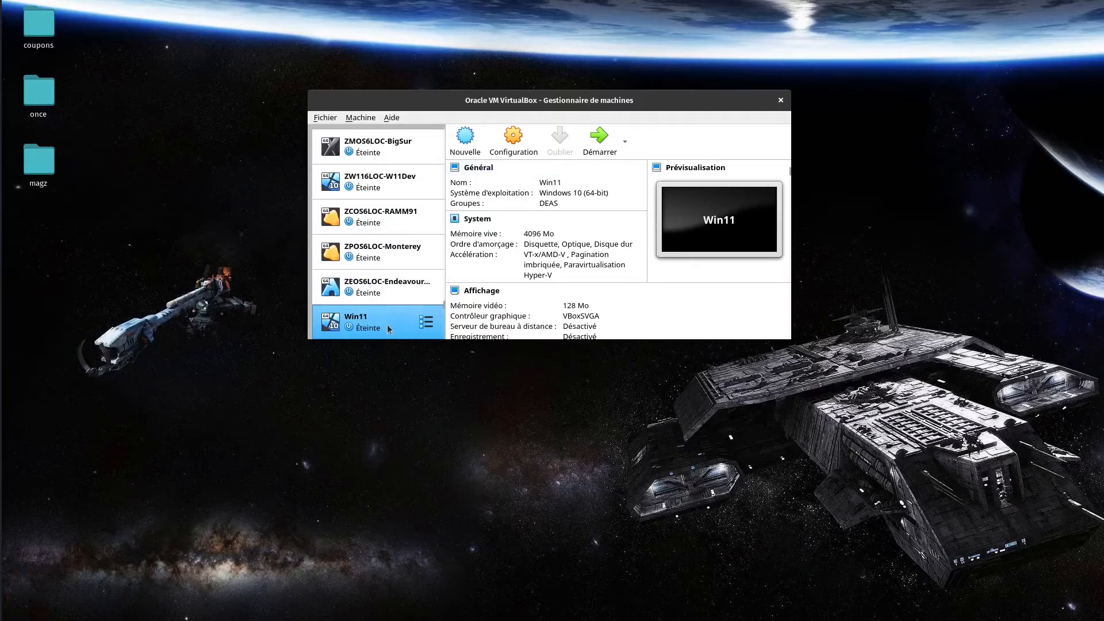
Try to boot the Win11 virtual machine and power it off.
click(601, 144)
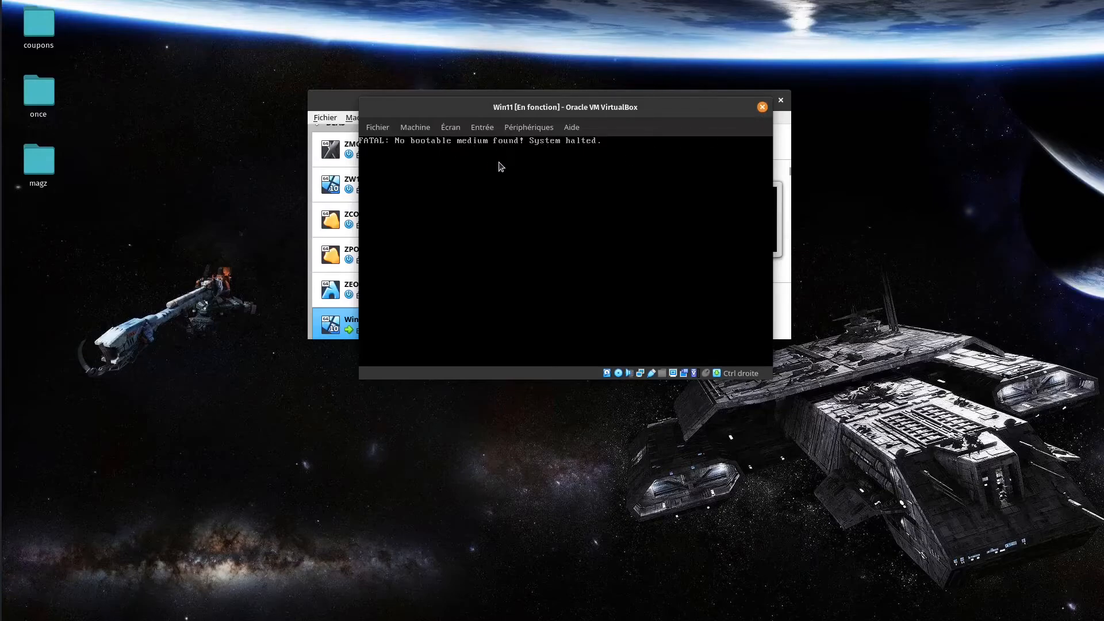
click(763, 107)
click(577, 242)
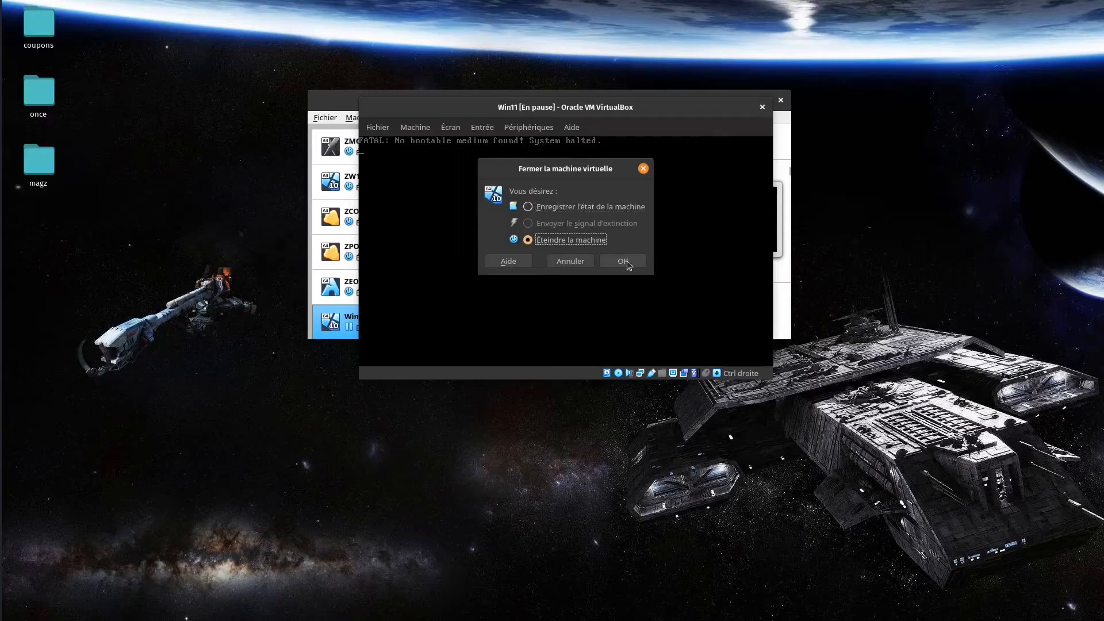
click(627, 263)
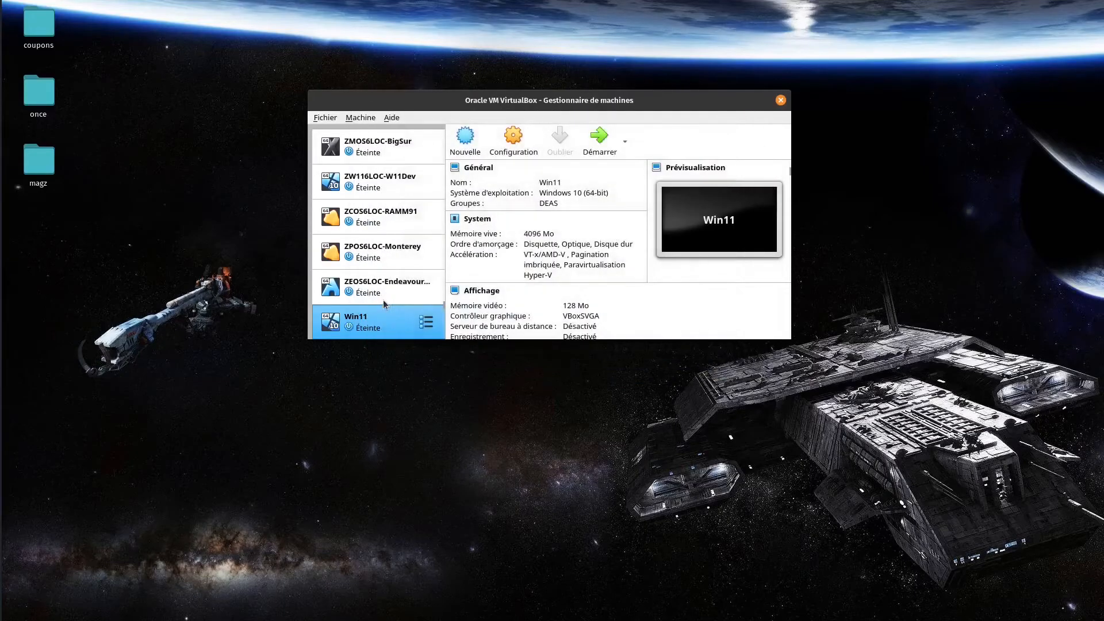
Move the Win11 machine's empty optical drive to SATA port 4, placing it after plpbt.iso, and save the settings.
click(515, 137)
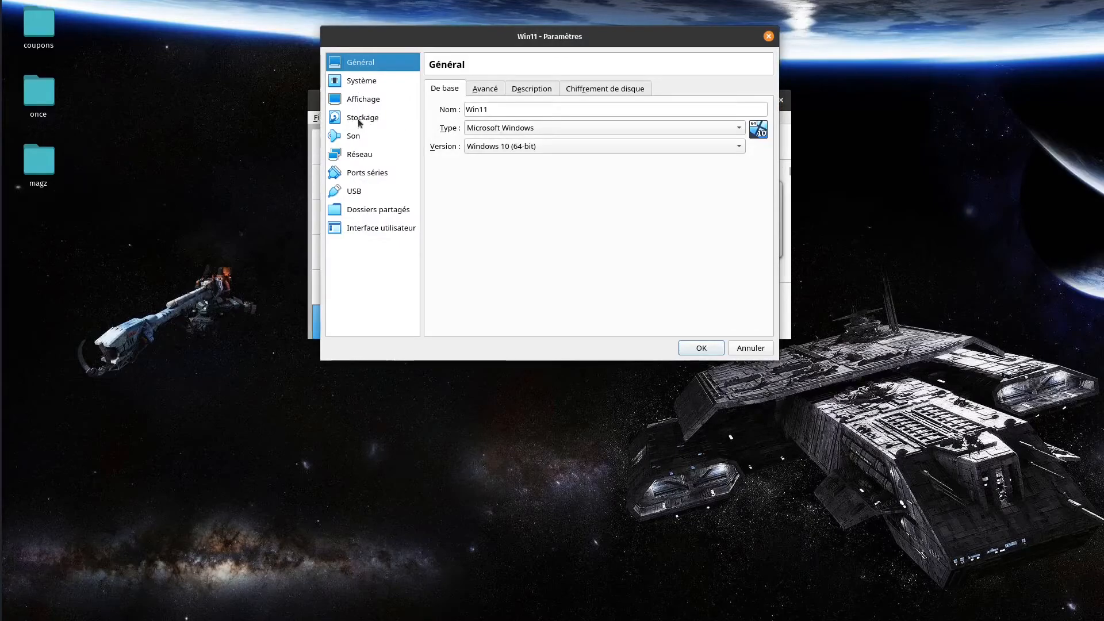
click(359, 121)
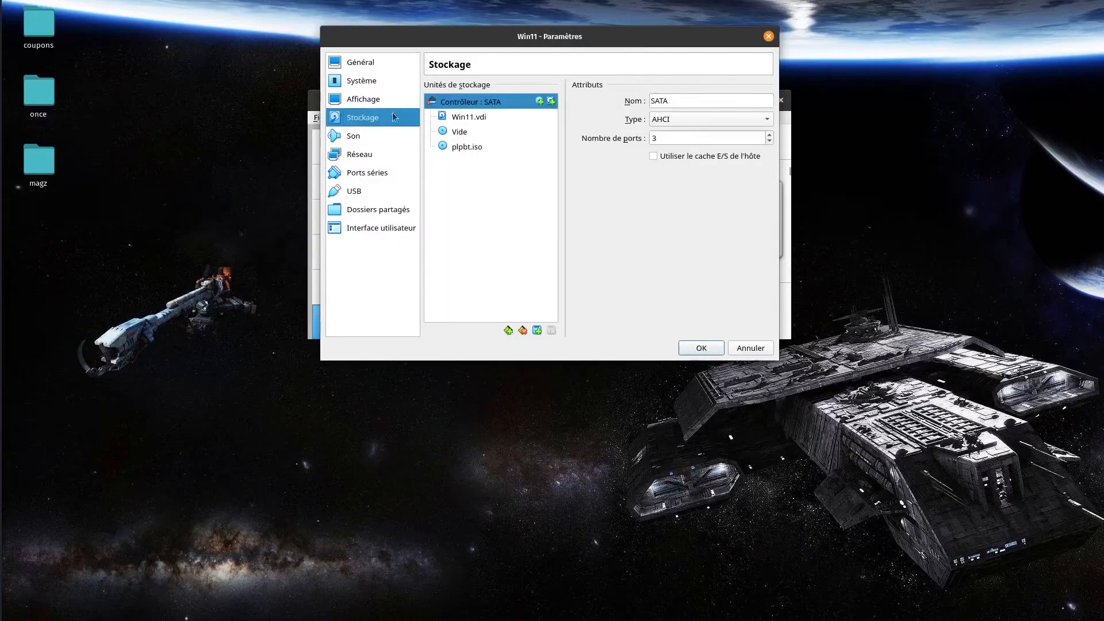
click(467, 147)
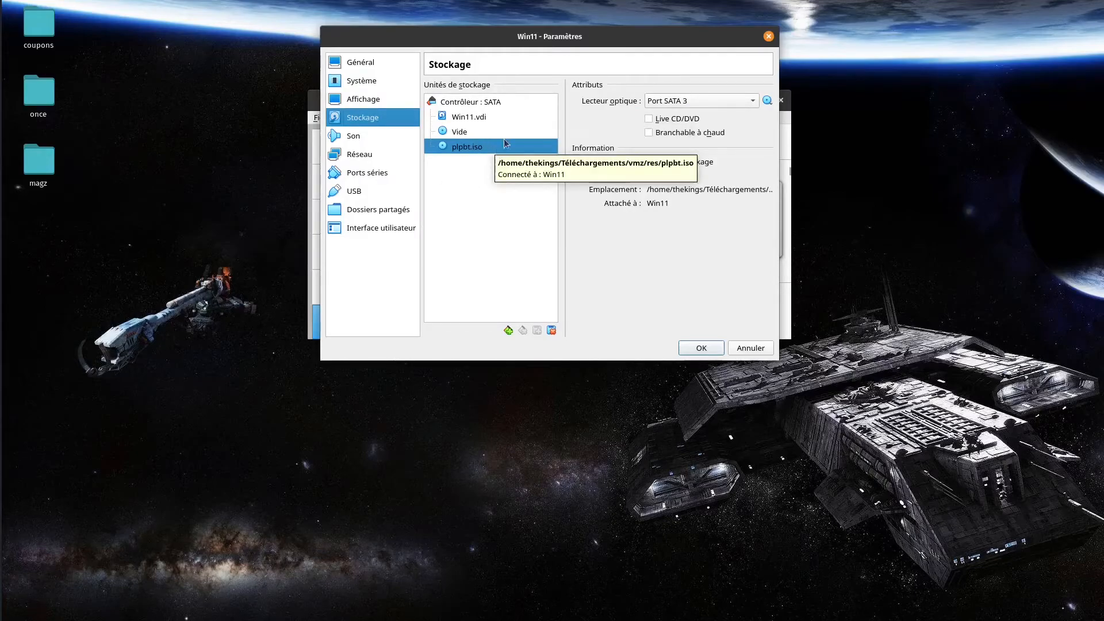
click(476, 121)
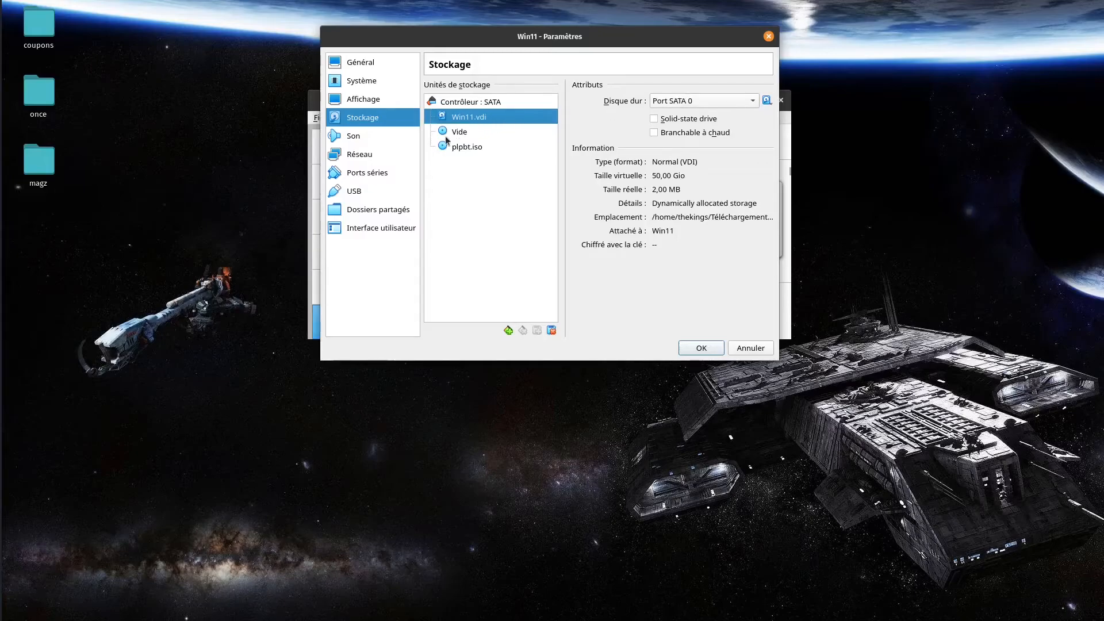
click(461, 136)
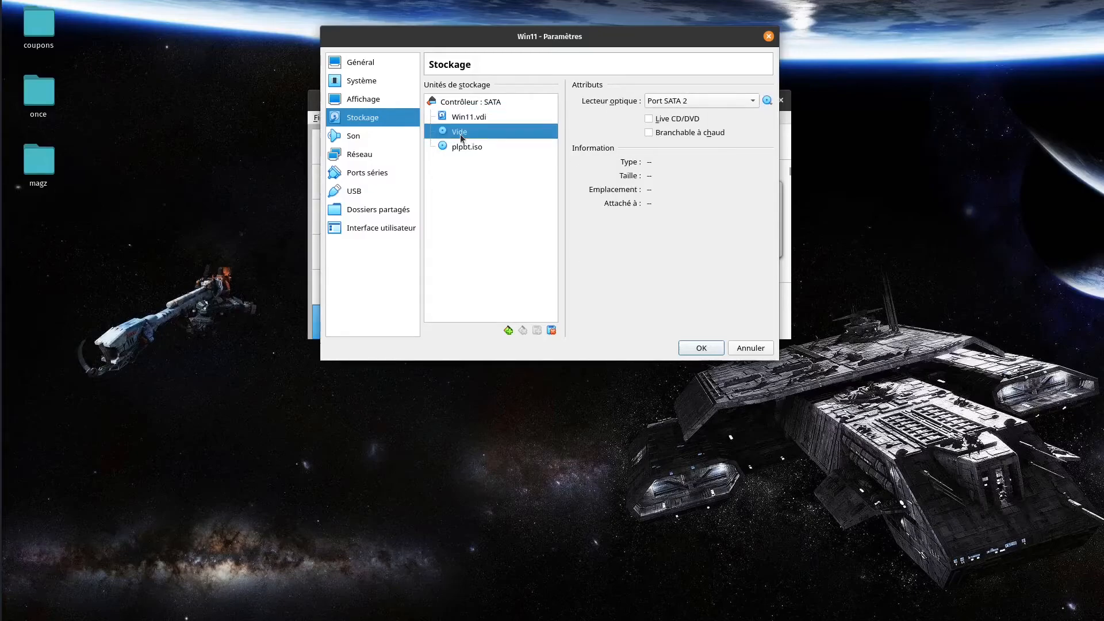
click(460, 147)
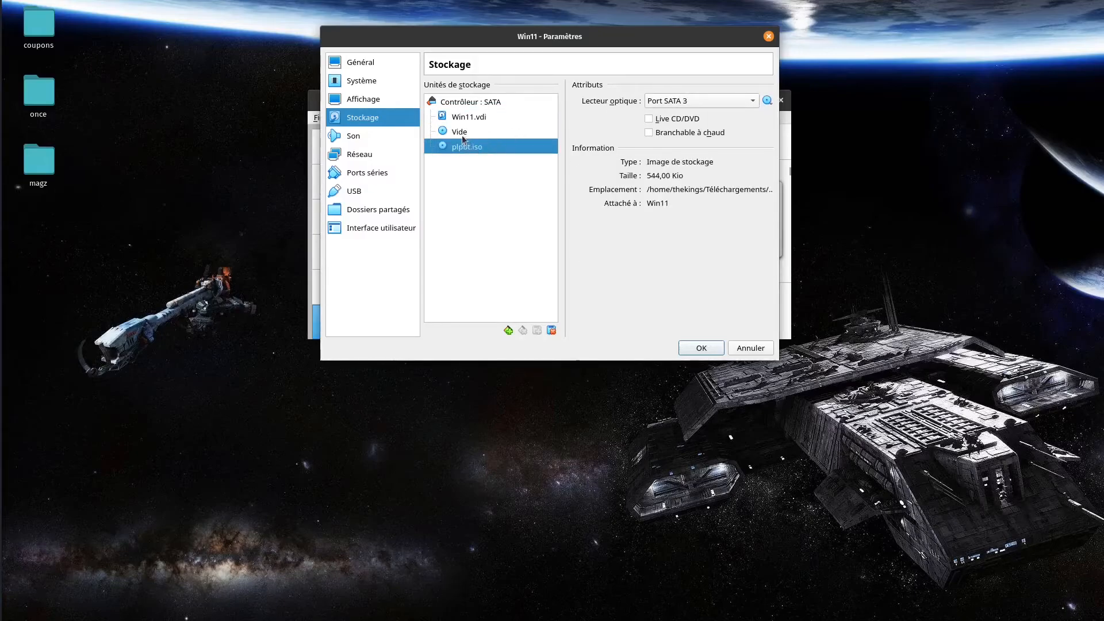
click(520, 133)
click(672, 102)
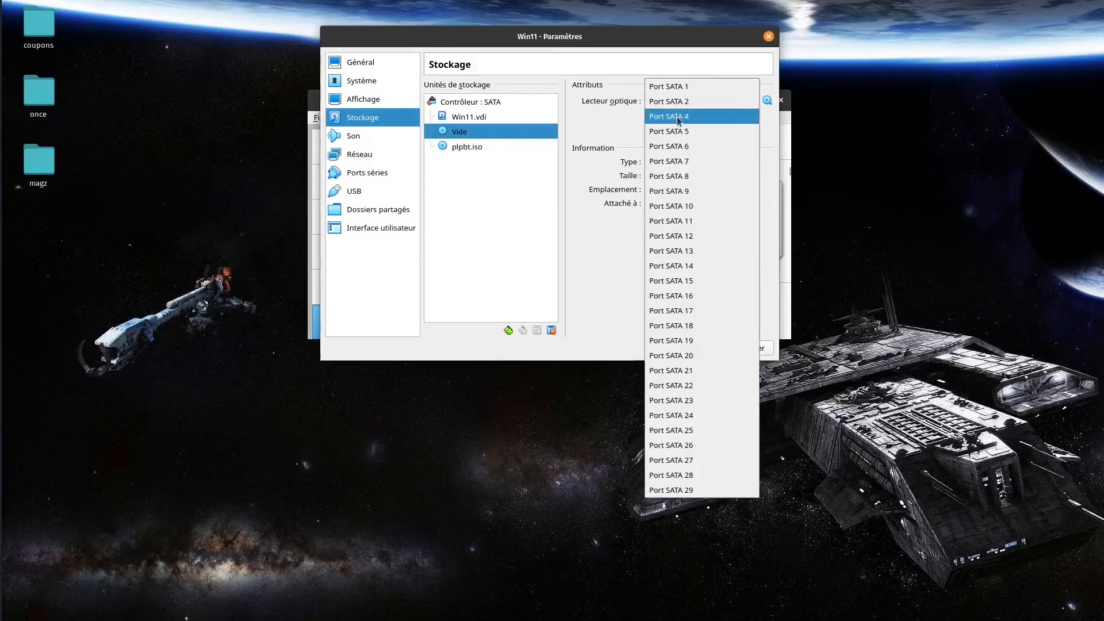
click(679, 118)
click(466, 136)
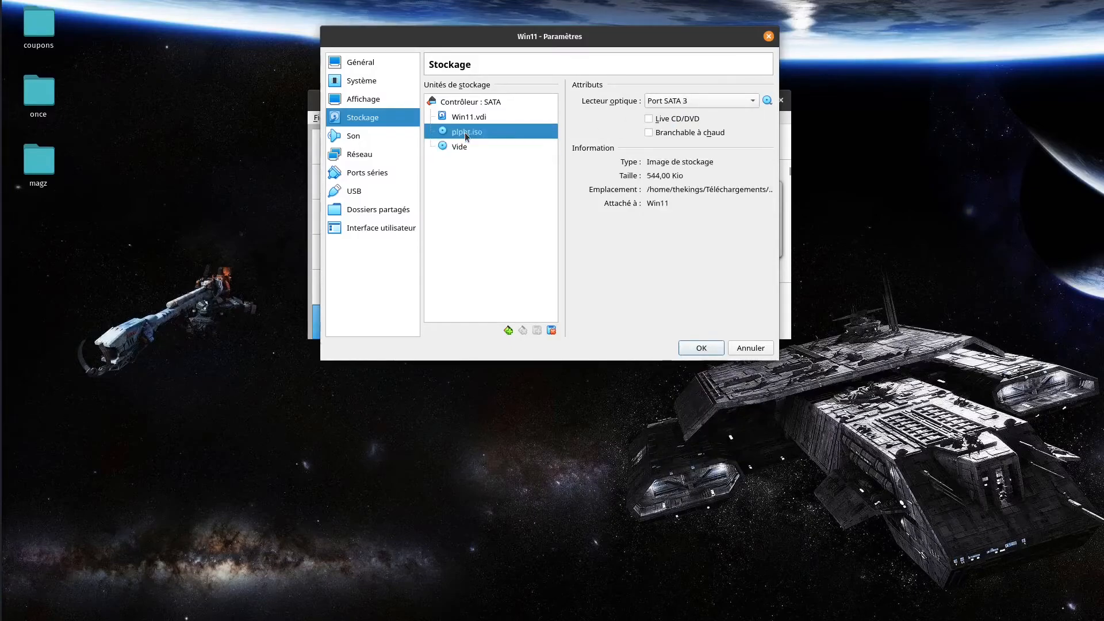
click(702, 349)
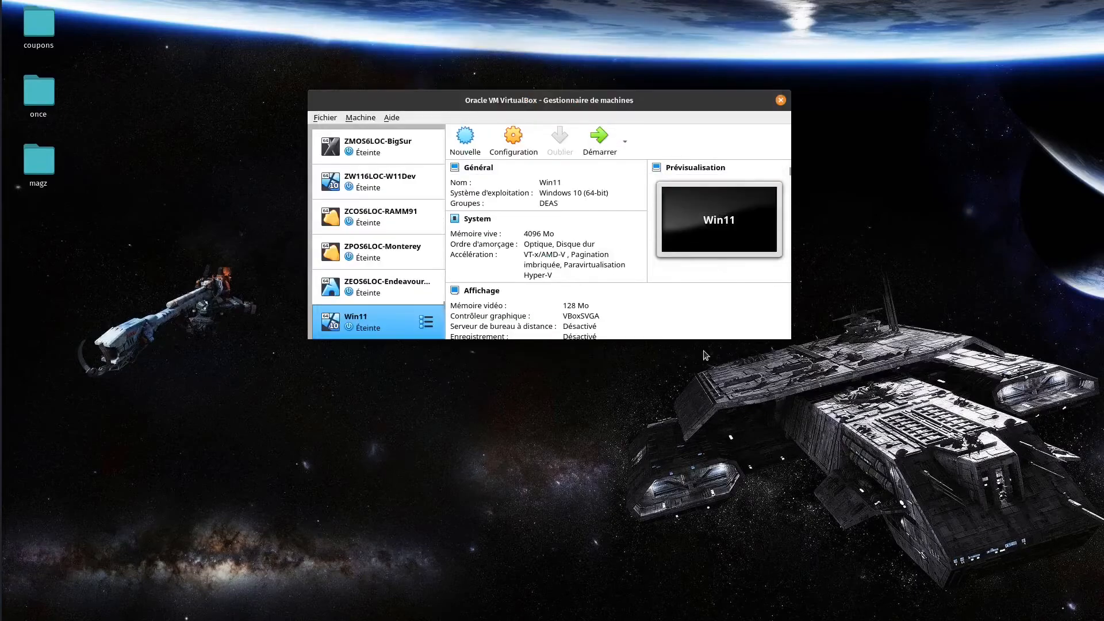
Start the Win11 virtual machine and boot from the USB entry of the Plop boot menu.
click(607, 143)
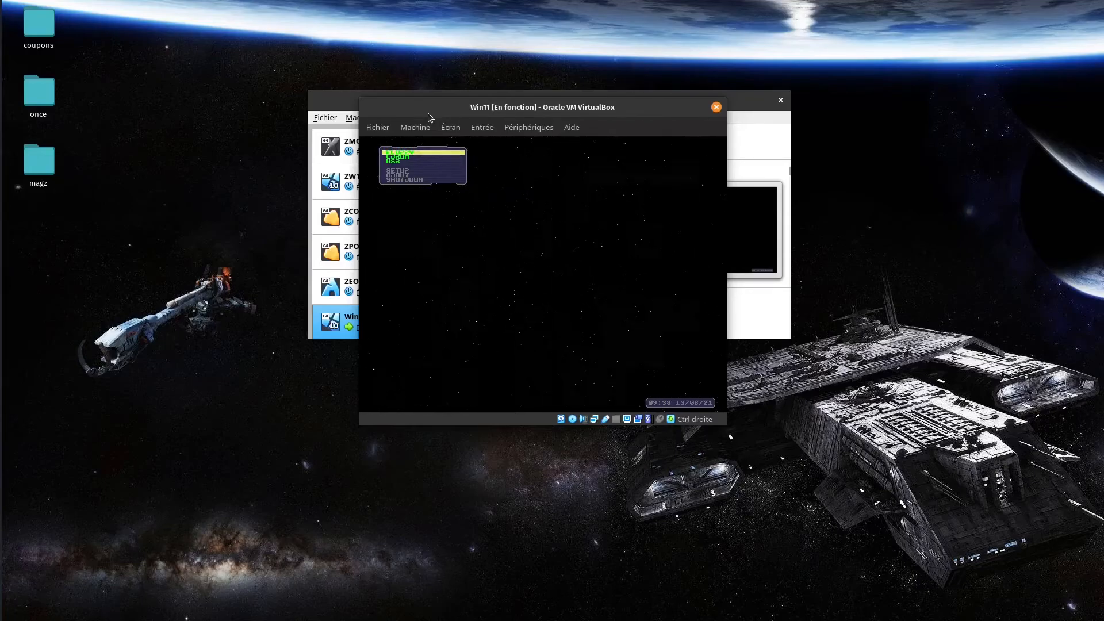
key(Down)
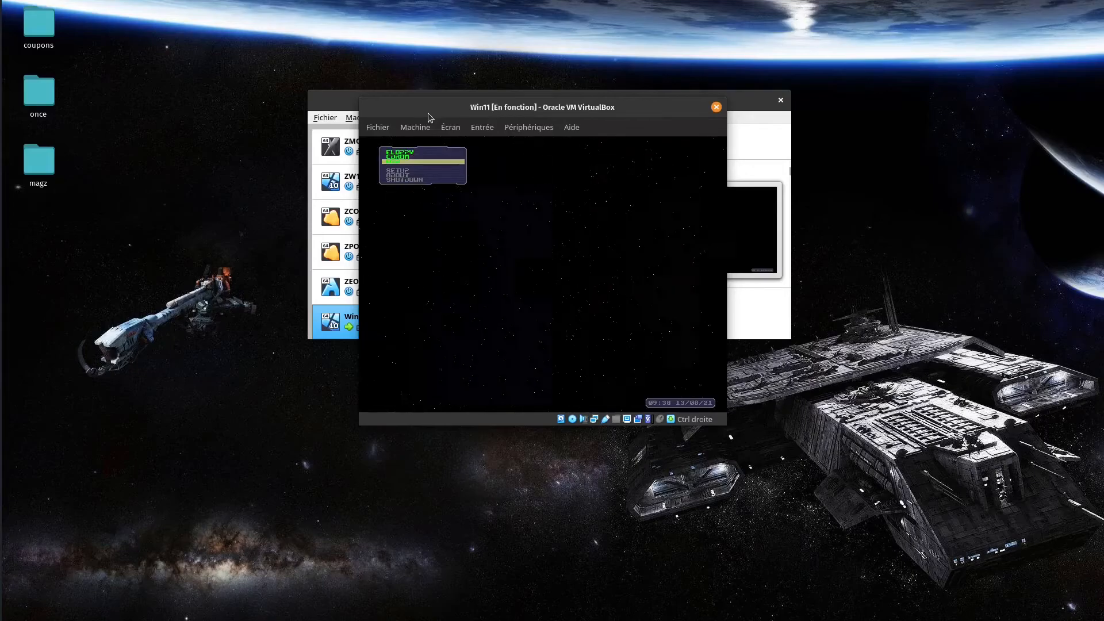
key(Down)
key(Down)
key(Up)
drag(611, 111, 609, 82)
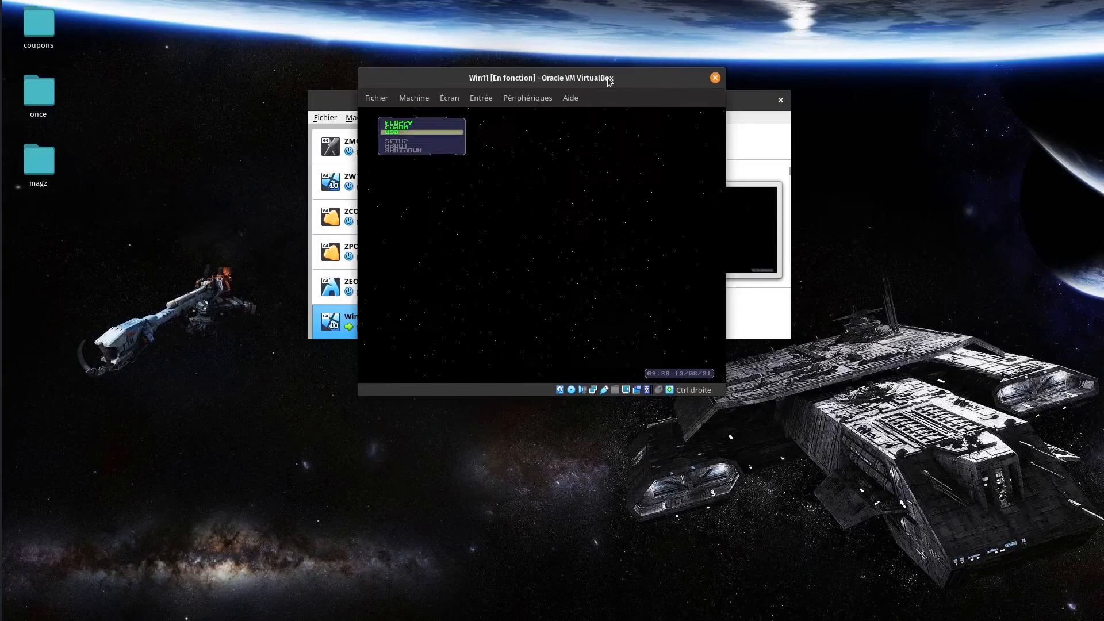
key(Return)
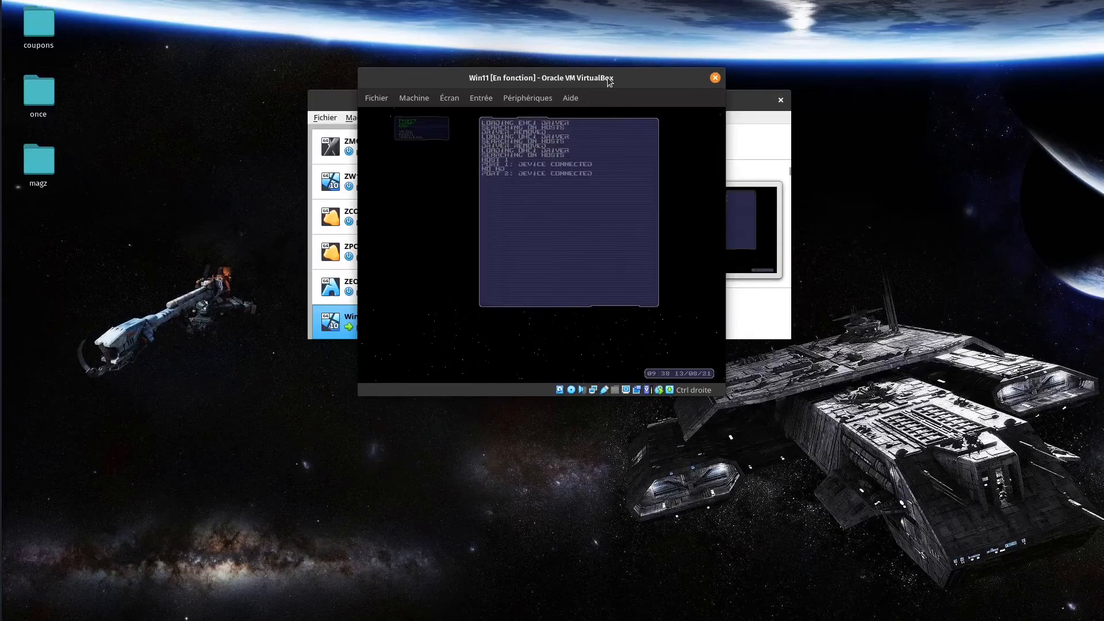